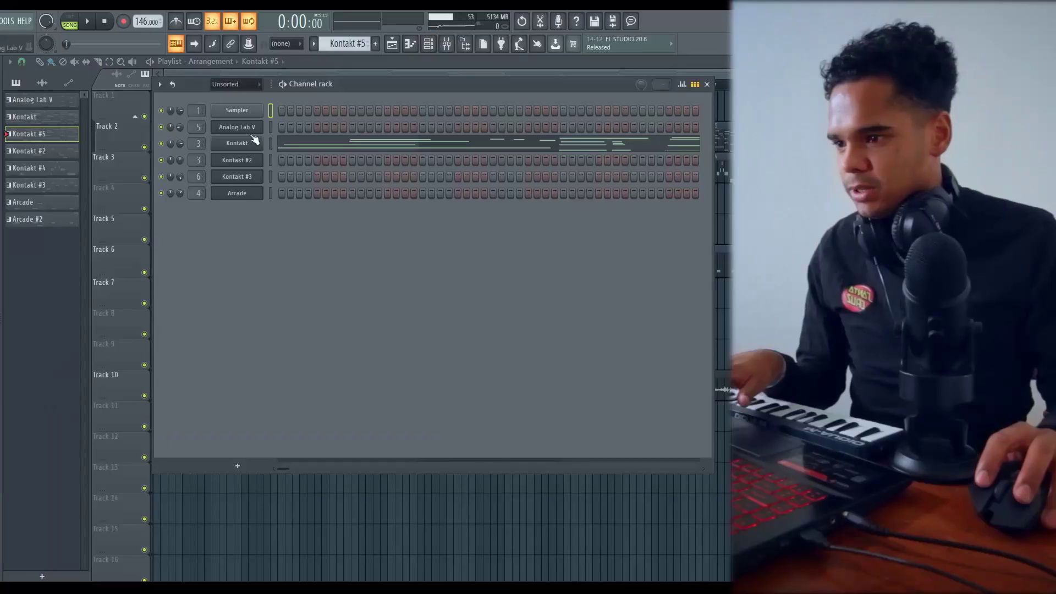
# View the Split Arp and Strings preset in Analog Lab V and play the Kontakt chord pattern in the piano roll
pyautogui.click(334, 148)
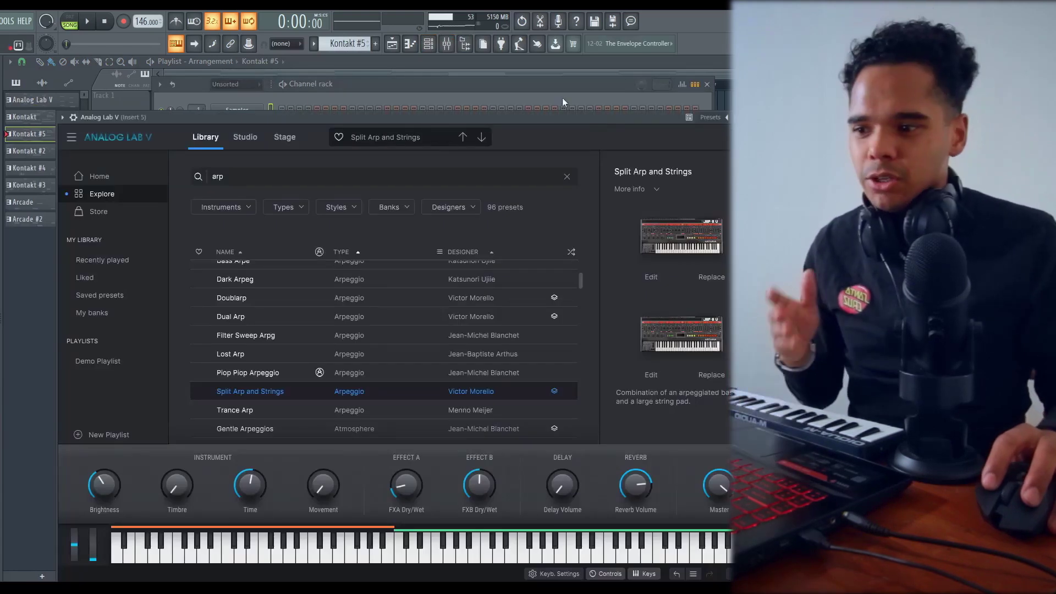
pyautogui.click(493, 103)
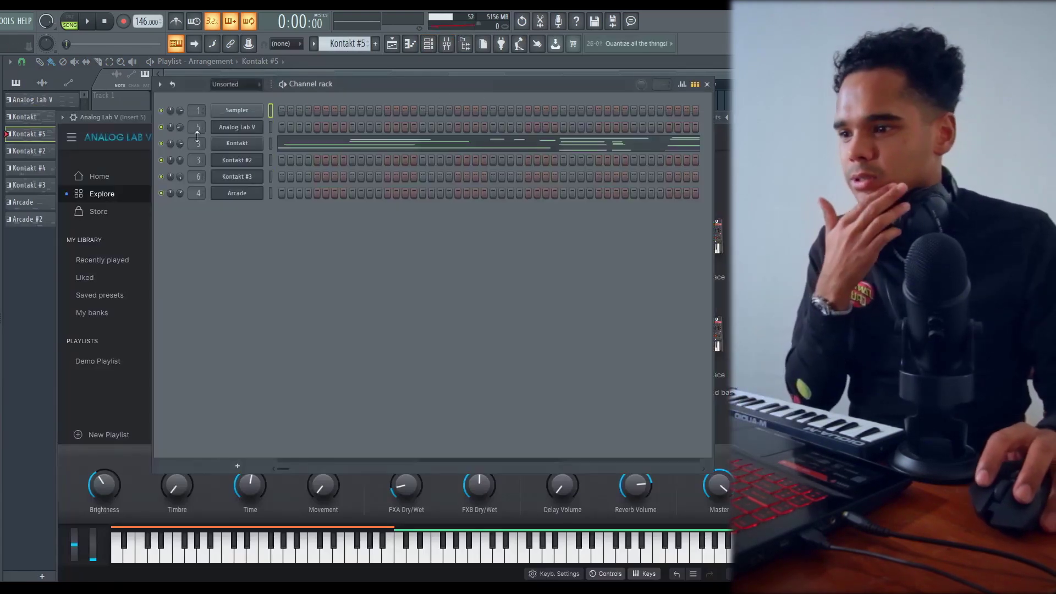
pyautogui.click(250, 147)
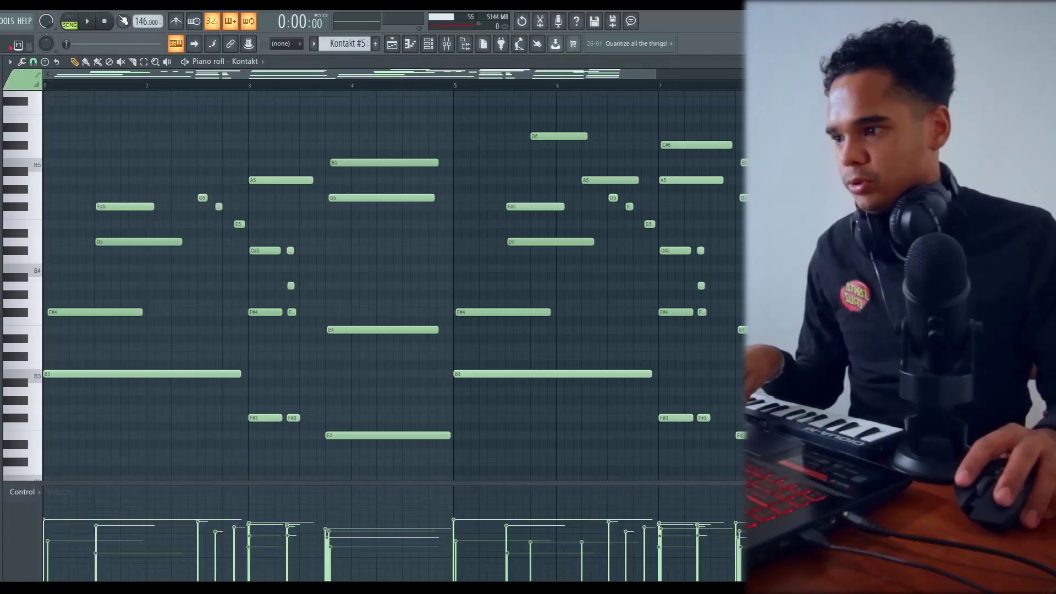
pyautogui.press('space')
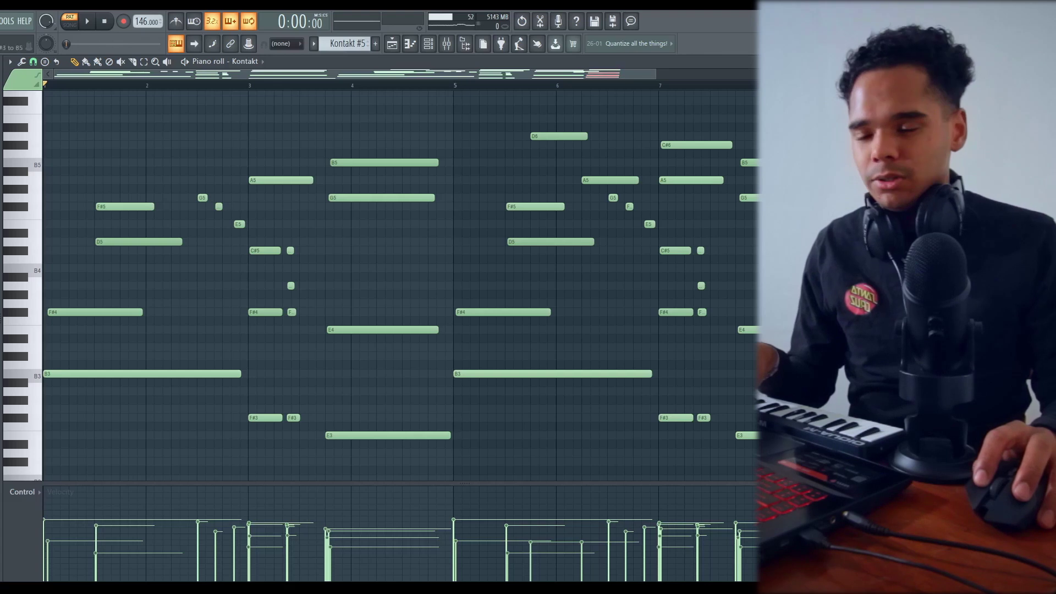
pyautogui.scroll(1, 270, 275)
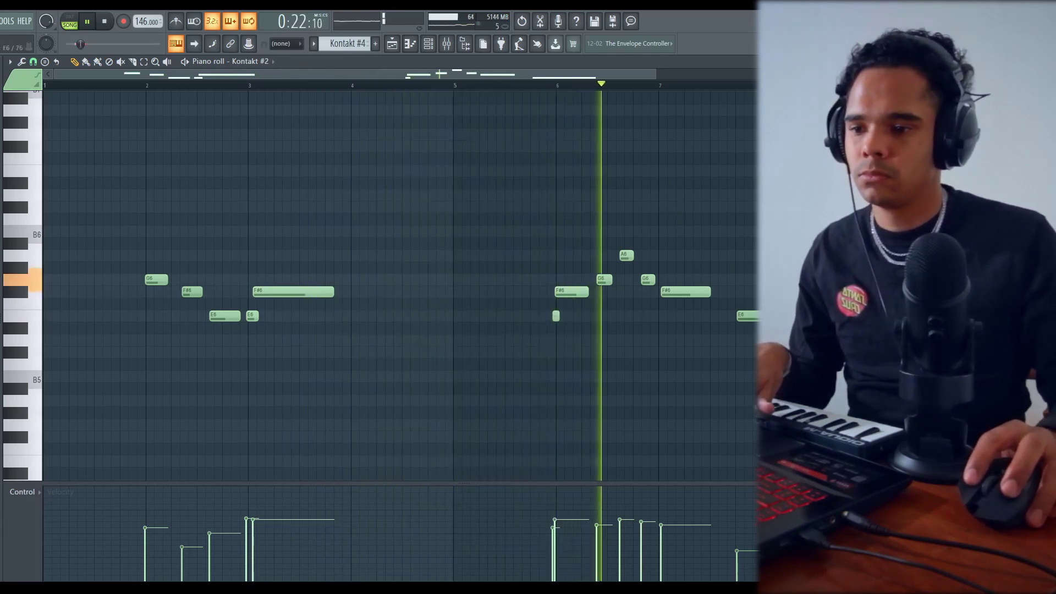
# Play the Kontakt #4 melody pattern and examine its notes across all eight bars in the piano roll
pyautogui.moveTo(655, 74); pyautogui.dragTo(729, 79)
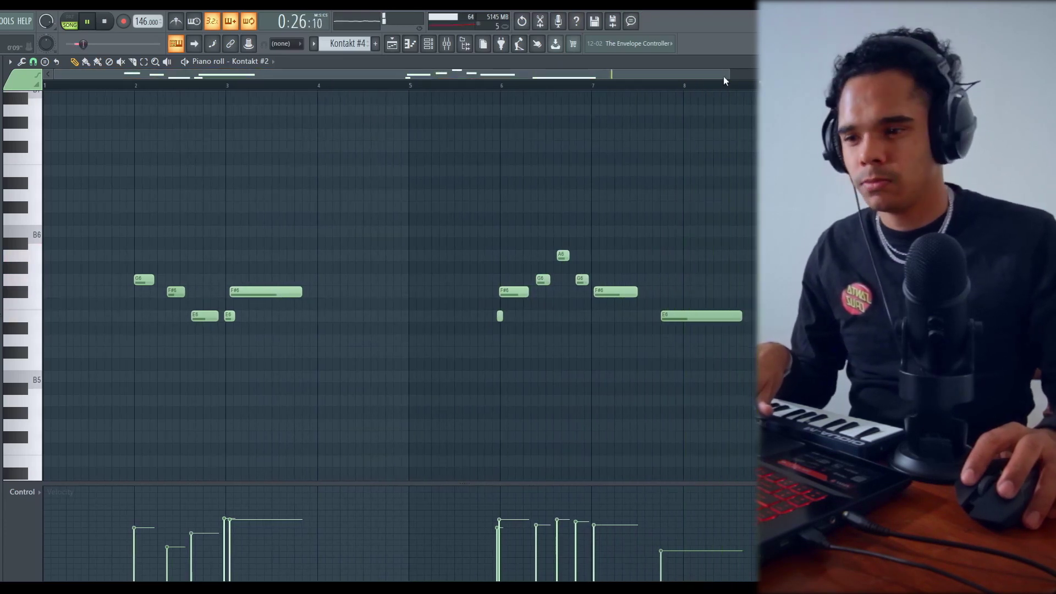
pyautogui.moveTo(364, 253); pyautogui.dragTo(479, 446)
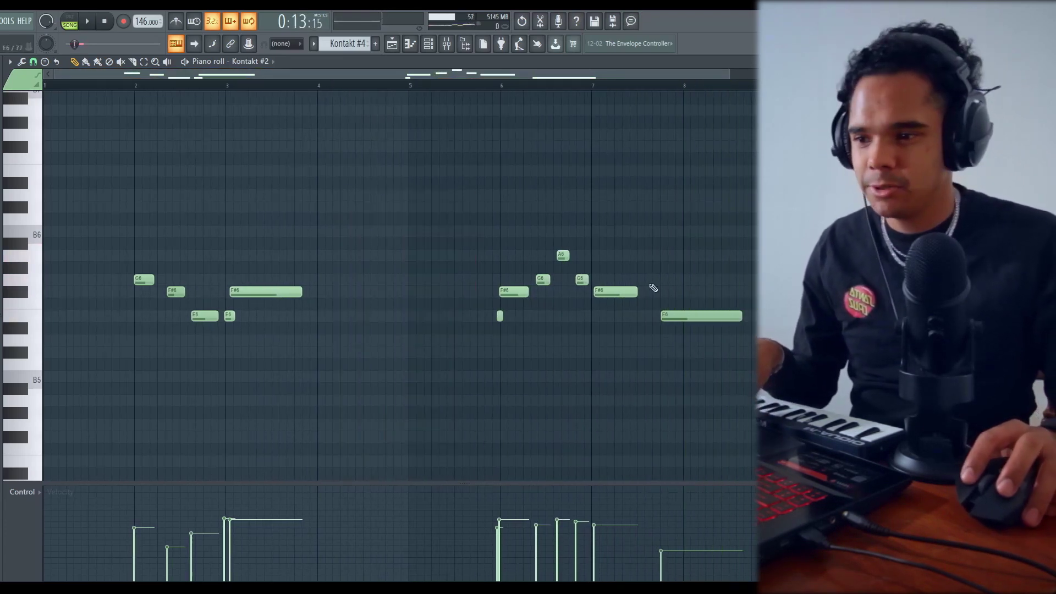
pyautogui.moveTo(368, 274); pyautogui.dragTo(454, 374)
pyautogui.moveTo(115, 189); pyautogui.dragTo(44, 357)
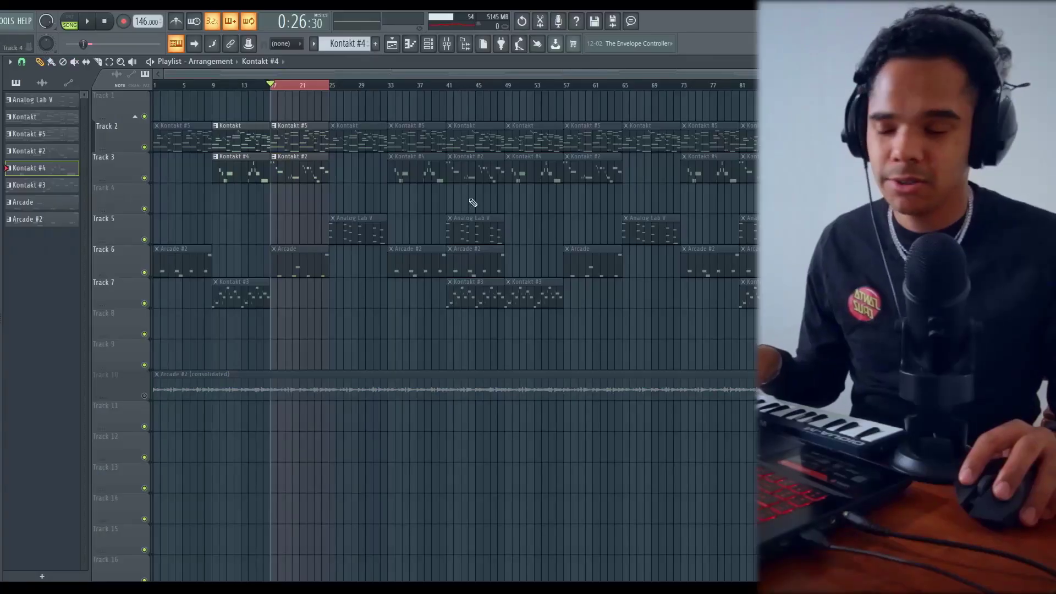
# Open the Kontakt #2 melody clip on Track 3, play it, and highlight the notes following the opening three
pyautogui.doubleClick(307, 168)
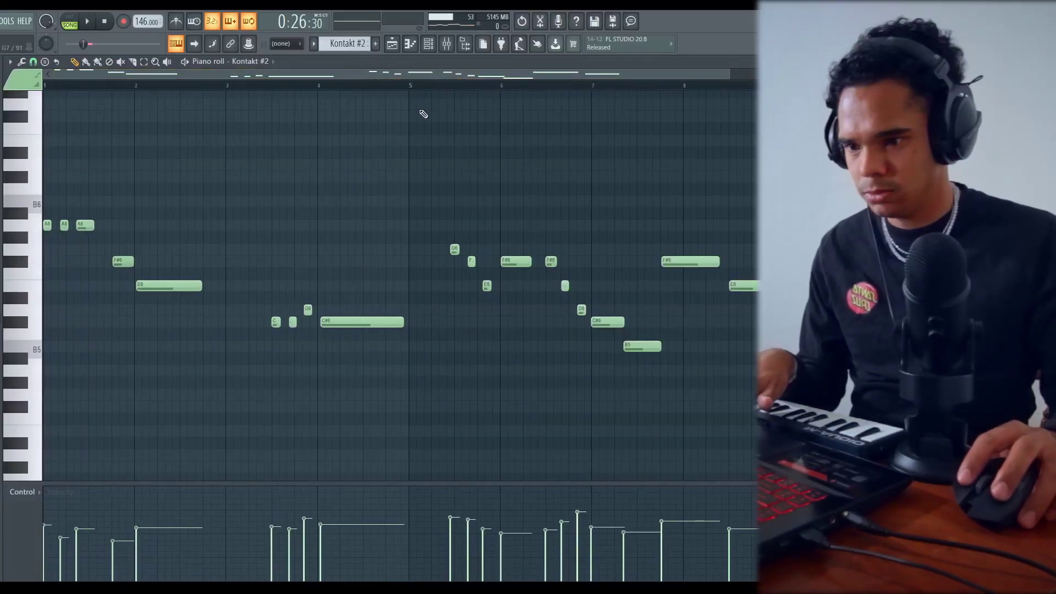
pyautogui.press('space')
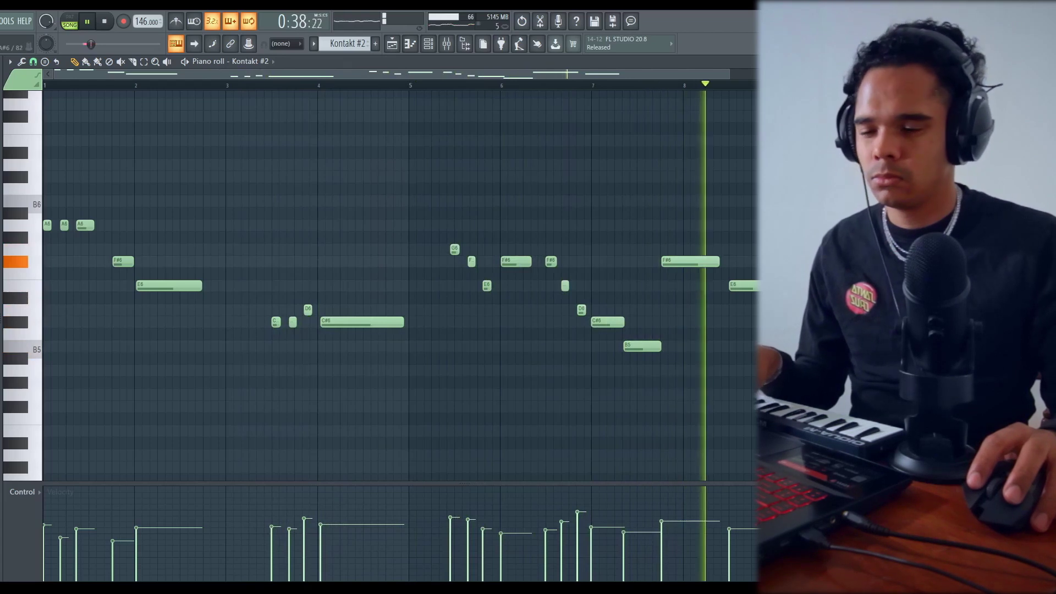
pyautogui.moveTo(129, 195); pyautogui.dragTo(759, 412)
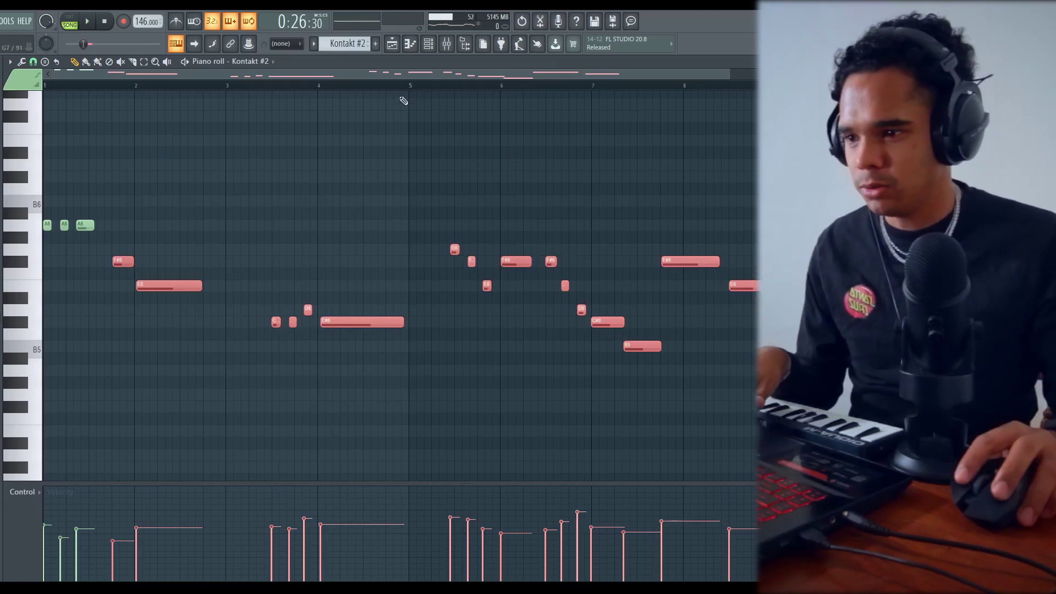
# Examine the Decapitator and EchoBoy settings in the Soundtoys Effect Rack on mixer insert 3
pyautogui.press('F9')
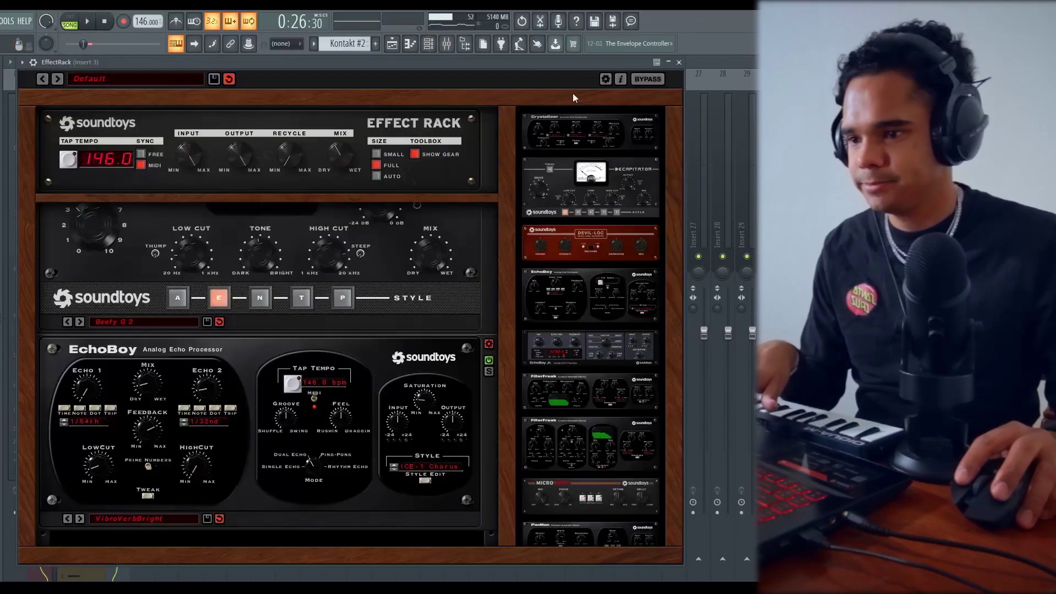
pyautogui.scroll(2, 345, 237)
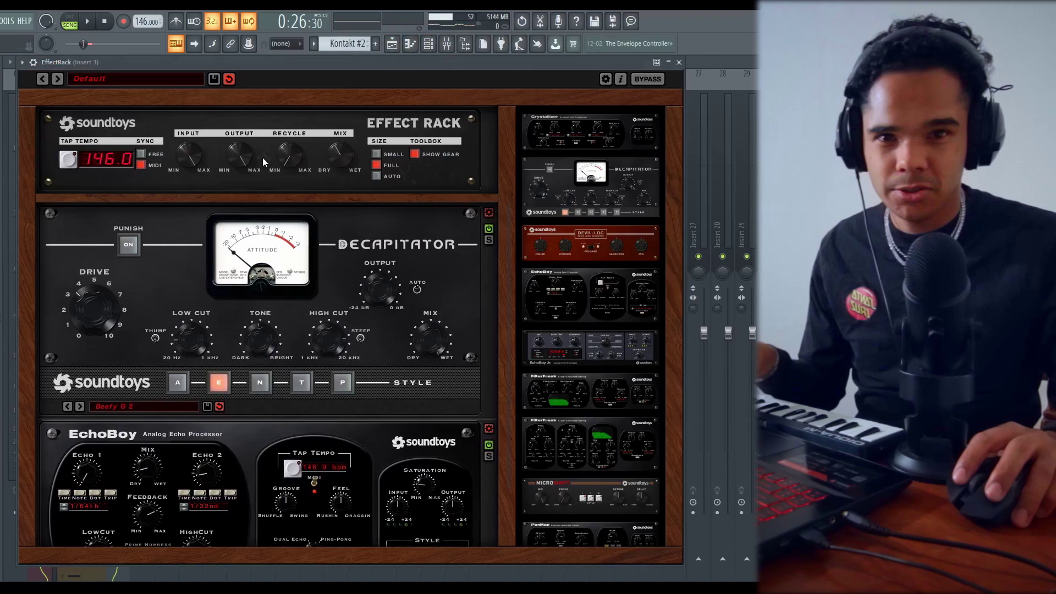
pyautogui.scroll(-1, 407, 260)
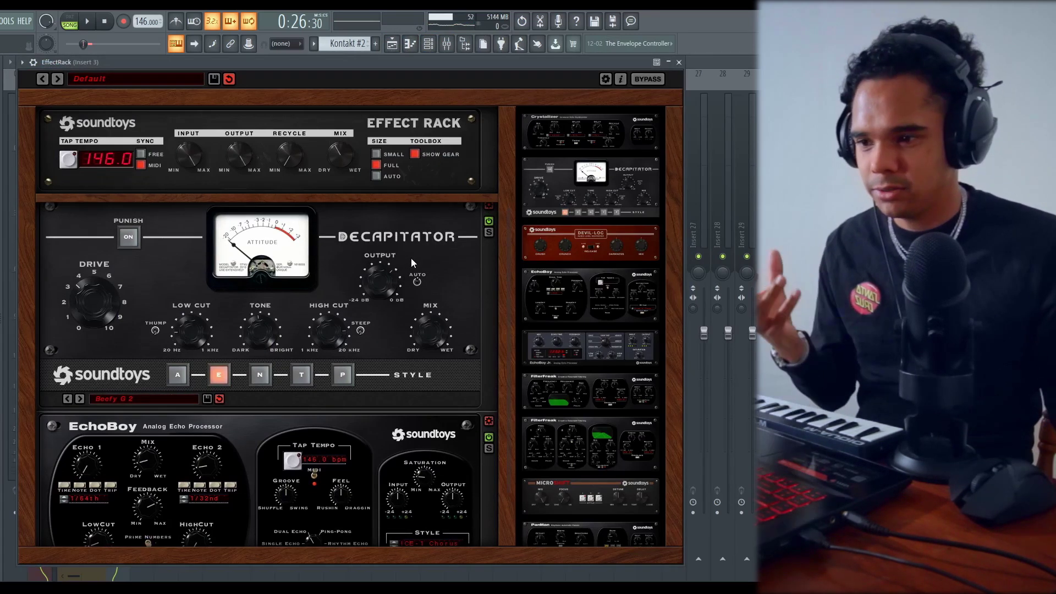
pyautogui.scroll(-1, 434, 262)
pyautogui.scroll(1, 347, 288)
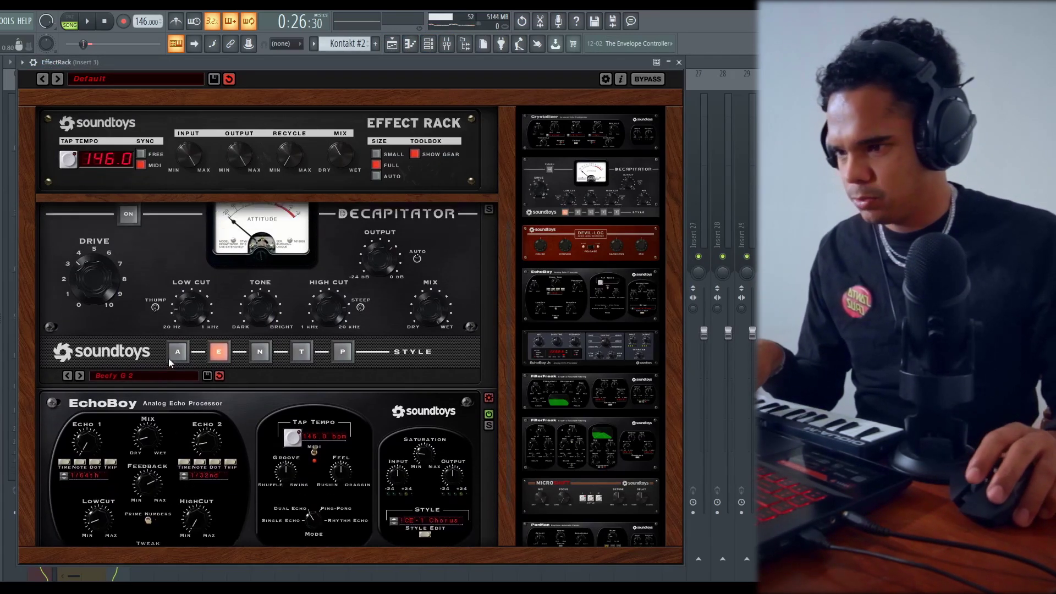
pyautogui.scroll(-2, 438, 346)
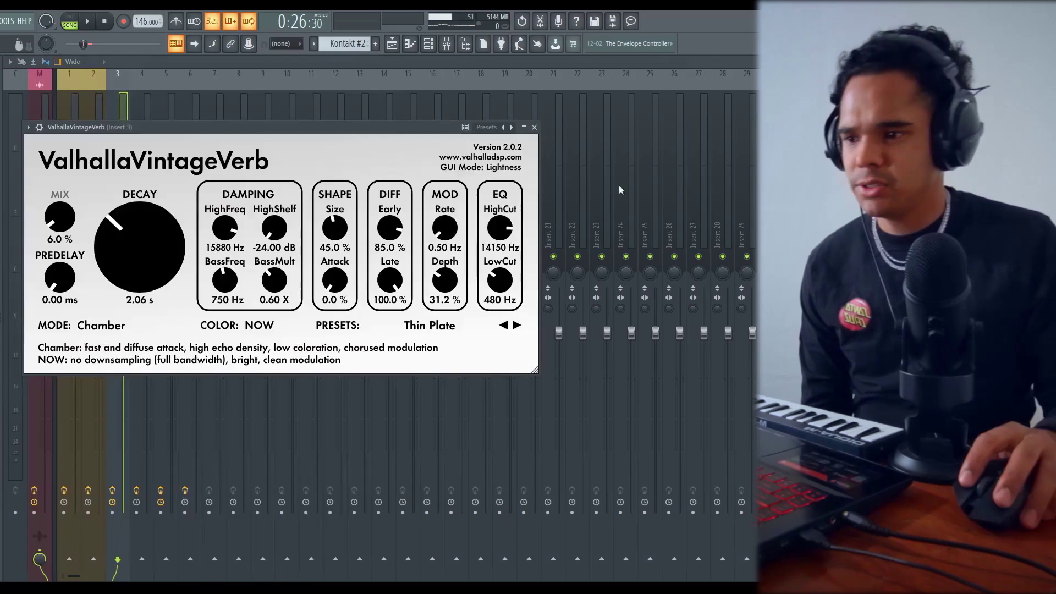
# Examine the ValhallaVintageVerb, RC-20 Retro Color and CLA-2A settings on mixer insert 3
pyautogui.moveTo(202, 127); pyautogui.dragTo(276, 114)
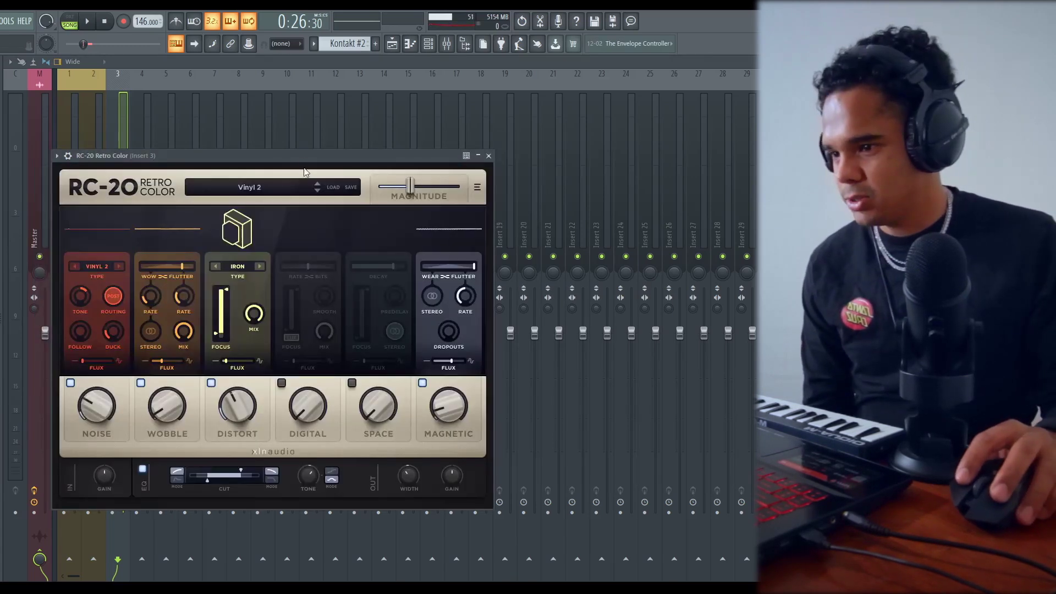
pyautogui.moveTo(303, 160); pyautogui.dragTo(323, 131)
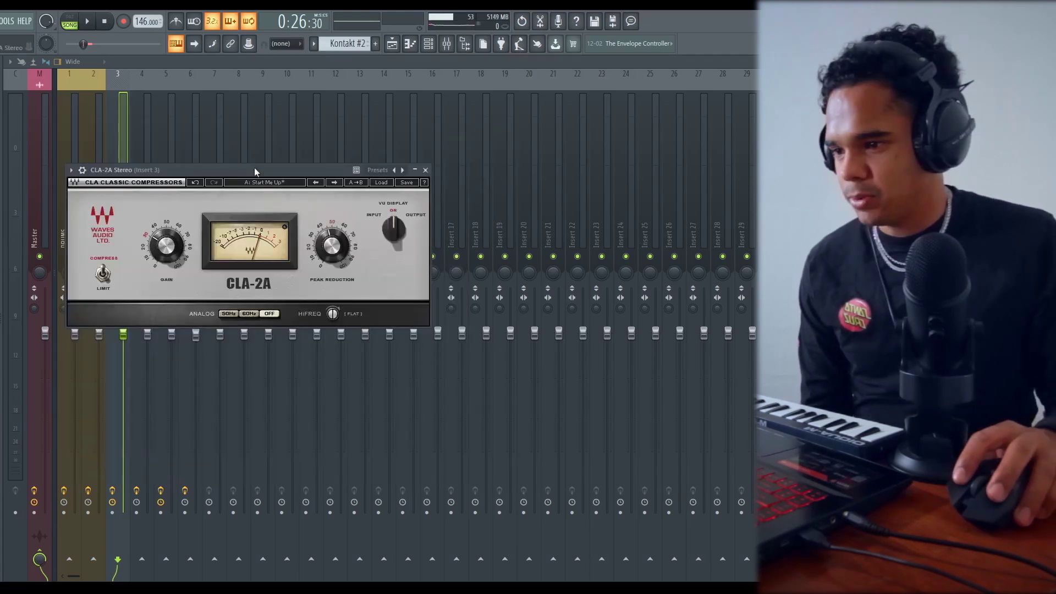
pyautogui.moveTo(254, 169); pyautogui.dragTo(269, 145)
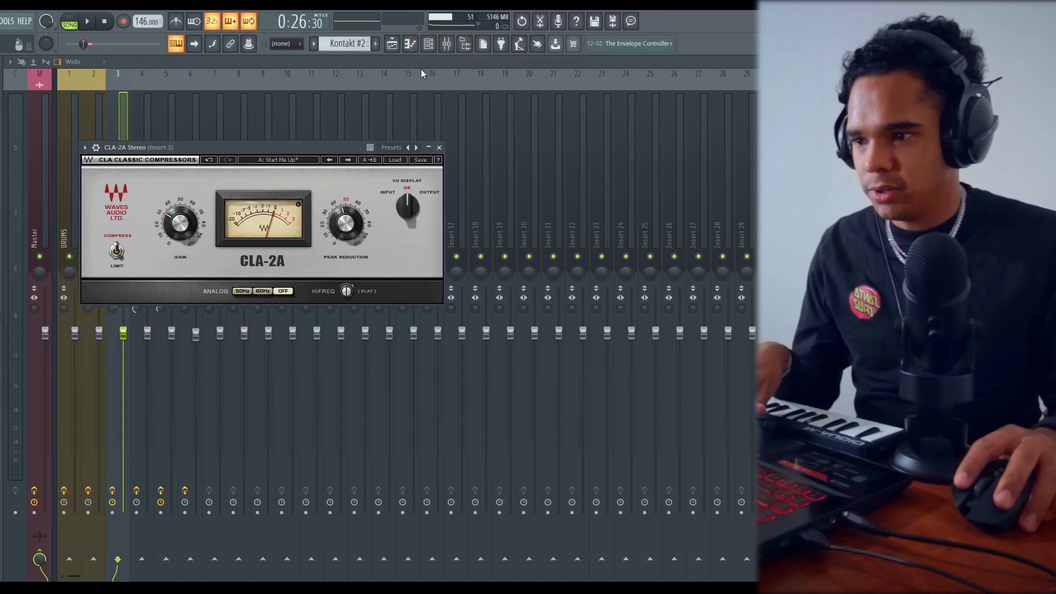
pyautogui.click(439, 148)
# Compare the melody on mixer insert 3 during playback with its effects bypassed and enabled
pyautogui.press('space')
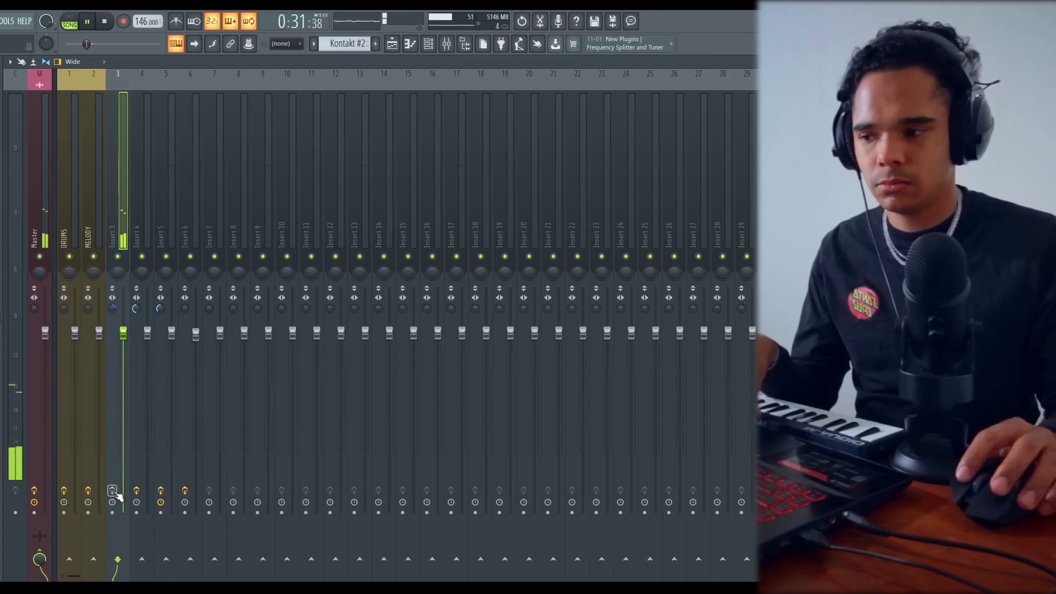
pyautogui.press('space')
pyautogui.click(115, 492)
pyautogui.press('space')
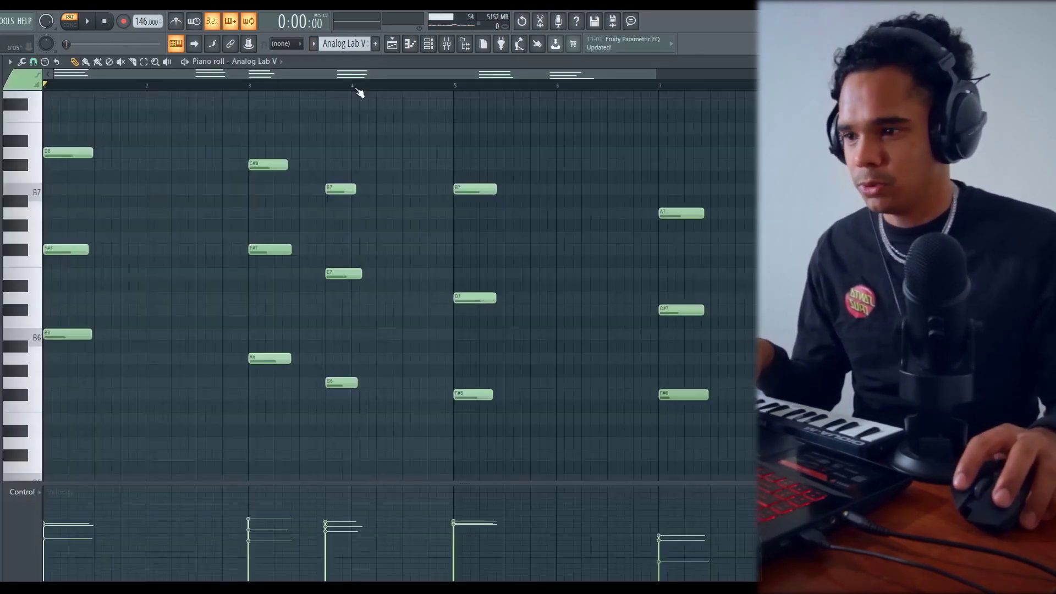
# Highlight the top note of the first Analog Lab V chord, clear the selection, and play the pattern
pyautogui.moveTo(70, 124); pyautogui.dragTo(760, 437)
pyautogui.moveTo(57, 123); pyautogui.dragTo(178, 163)
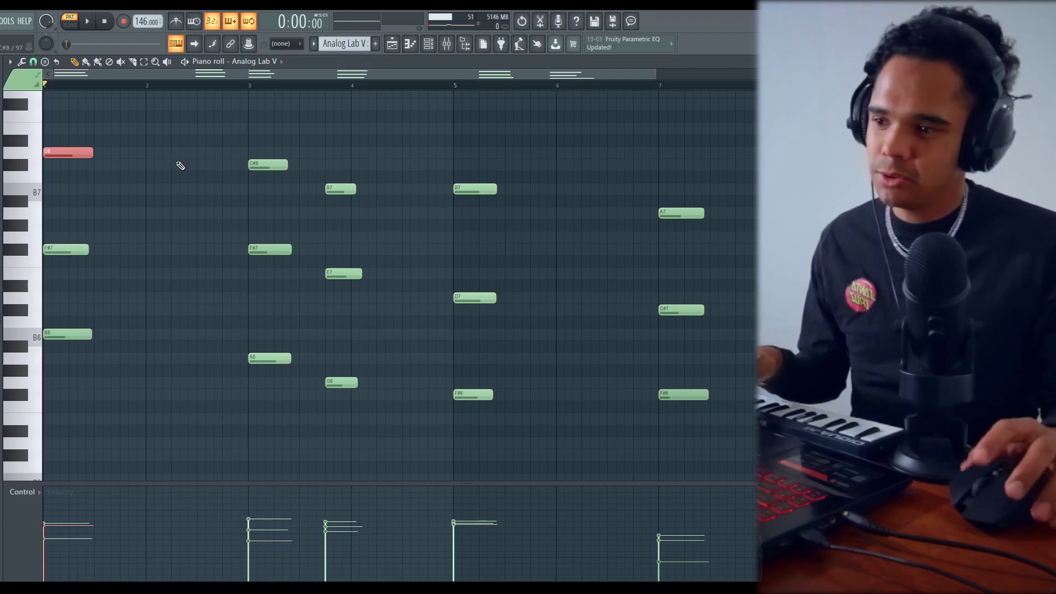
pyautogui.press('space')
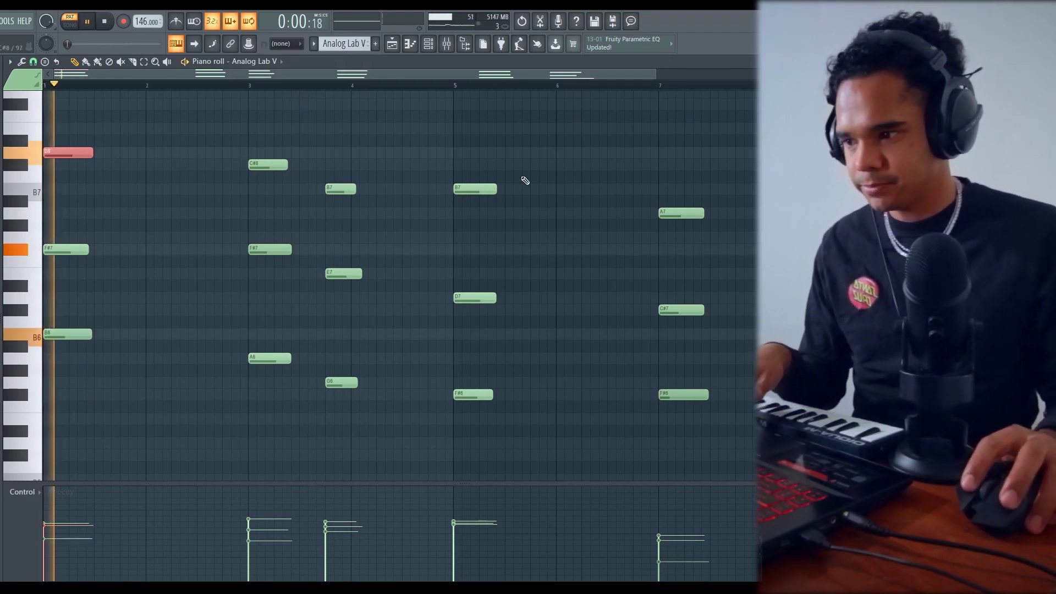
pyautogui.keyDown('ctrl'); pyautogui.click(540, 156); pyautogui.keyUp('ctrl')
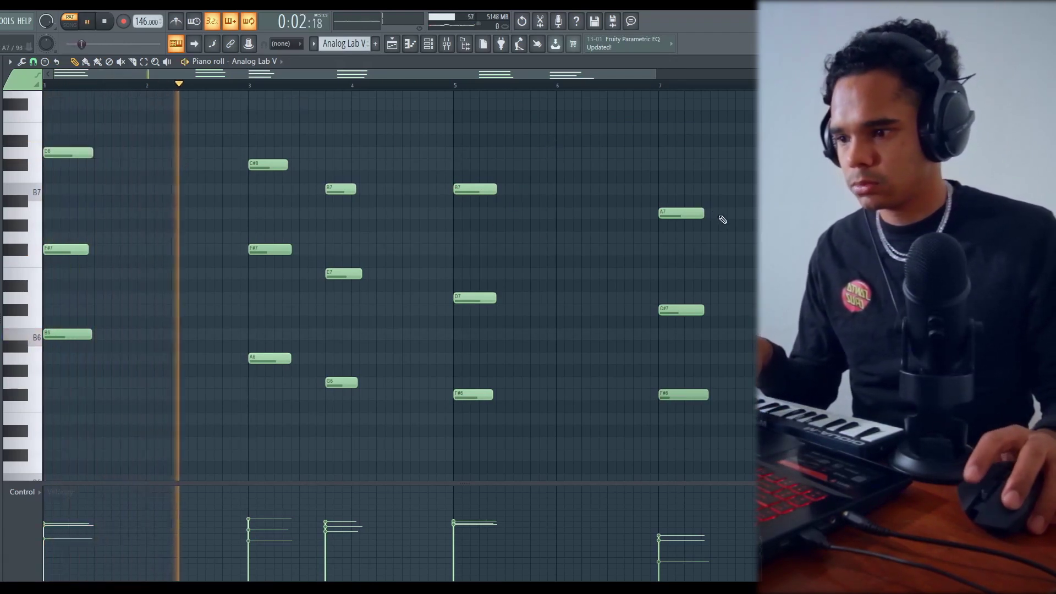
pyautogui.scroll(2, 731, 224)
pyautogui.scroll(-2, 737, 214)
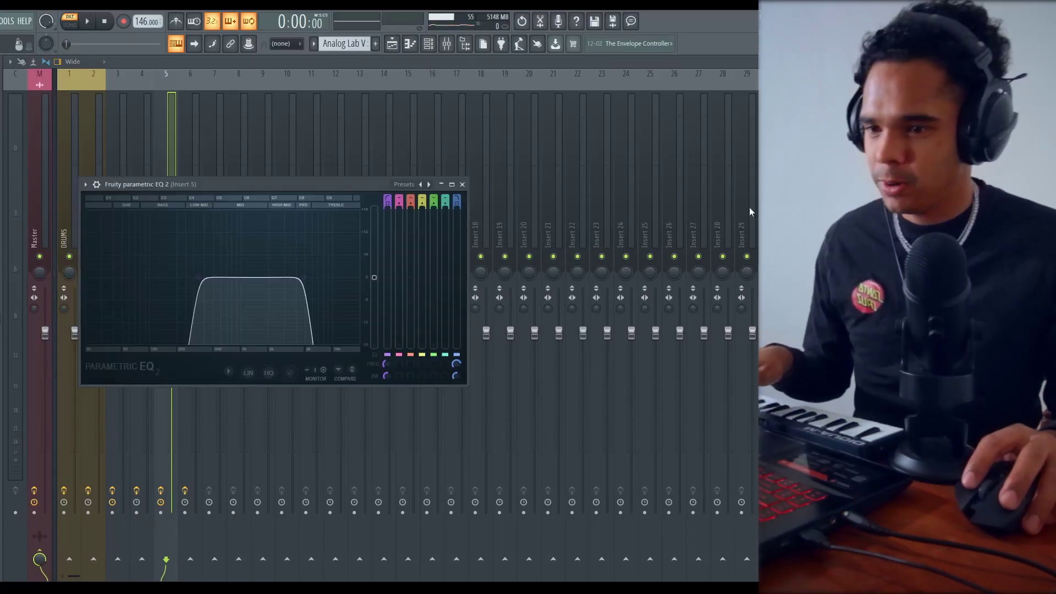
# Examine the Fruity Parametric EQ 2, EchoBoy and Crystallizer on insert 5, and compare playback with the effects bypassed and enabled
pyautogui.moveTo(341, 189); pyautogui.dragTo(476, 157)
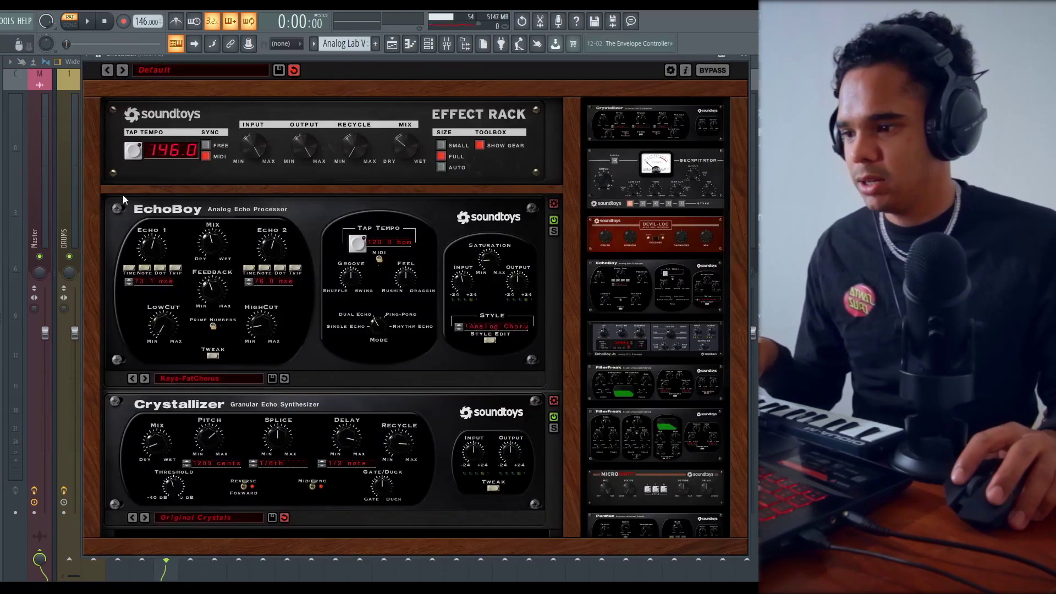
pyautogui.scroll(-1, 368, 389)
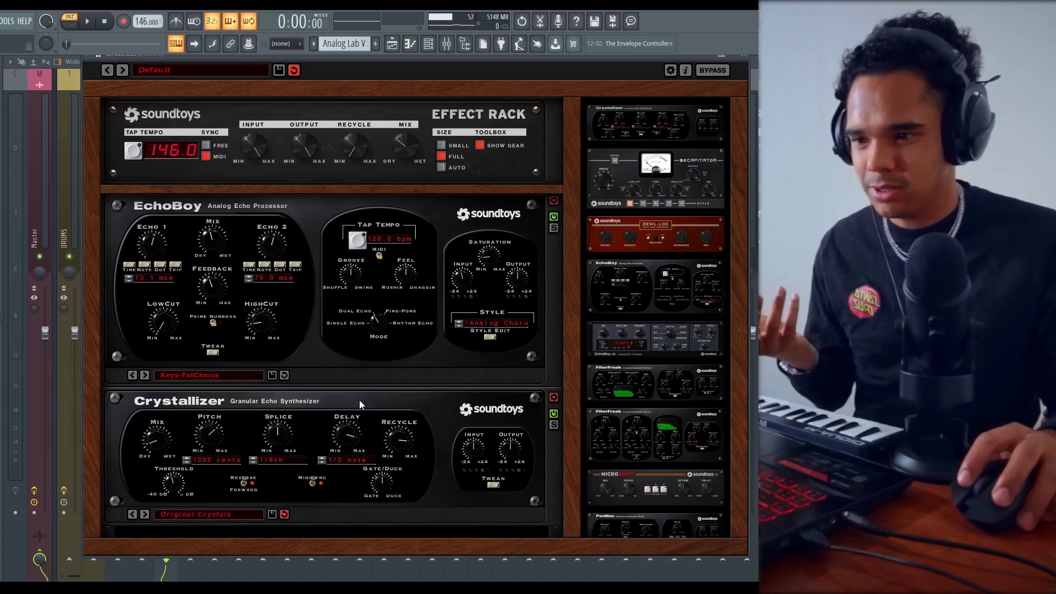
pyautogui.click(744, 55)
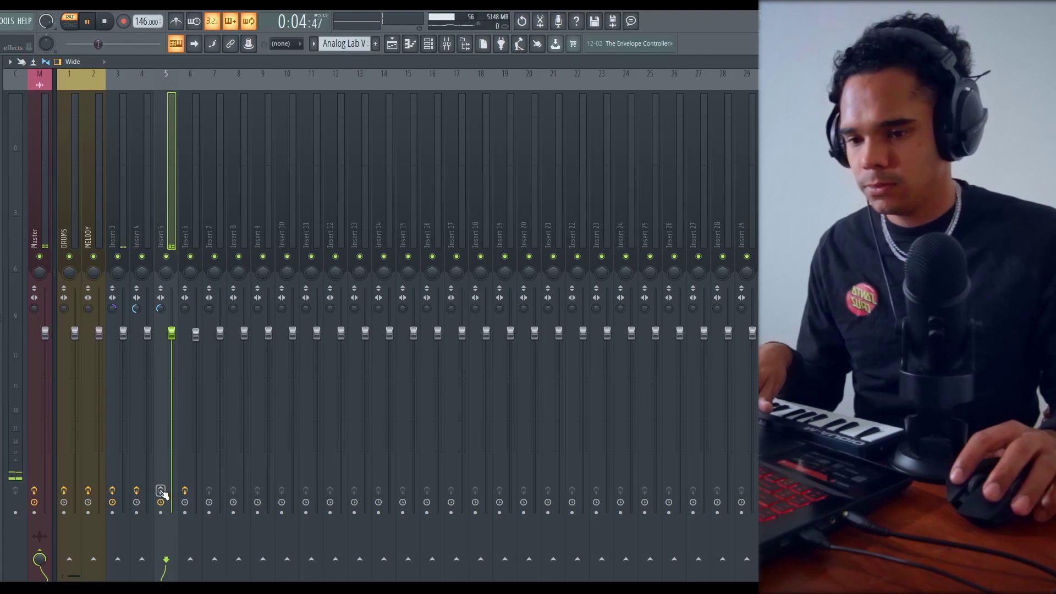
pyautogui.press('space')
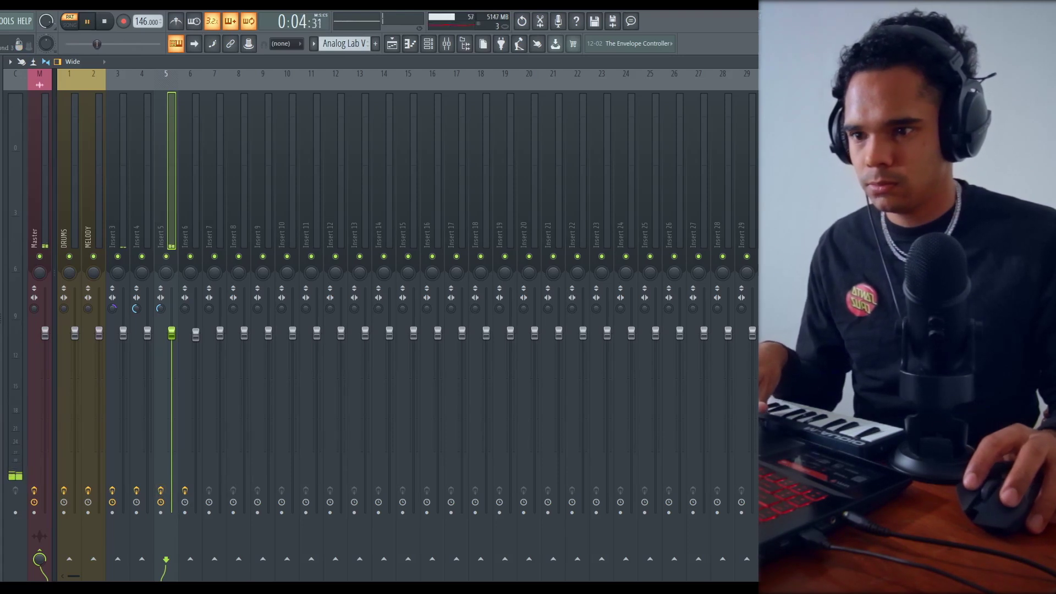
pyautogui.press('space')
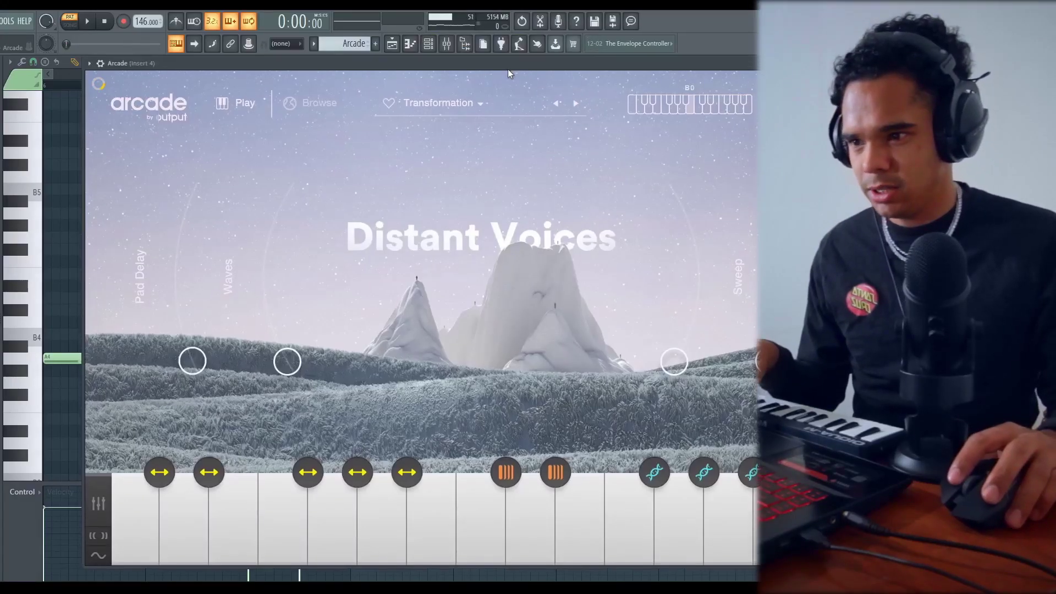
# View the Distant Voices sound in Arcade and play its pattern in the piano roll
pyautogui.moveTo(508, 69); pyautogui.dragTo(504, 78)
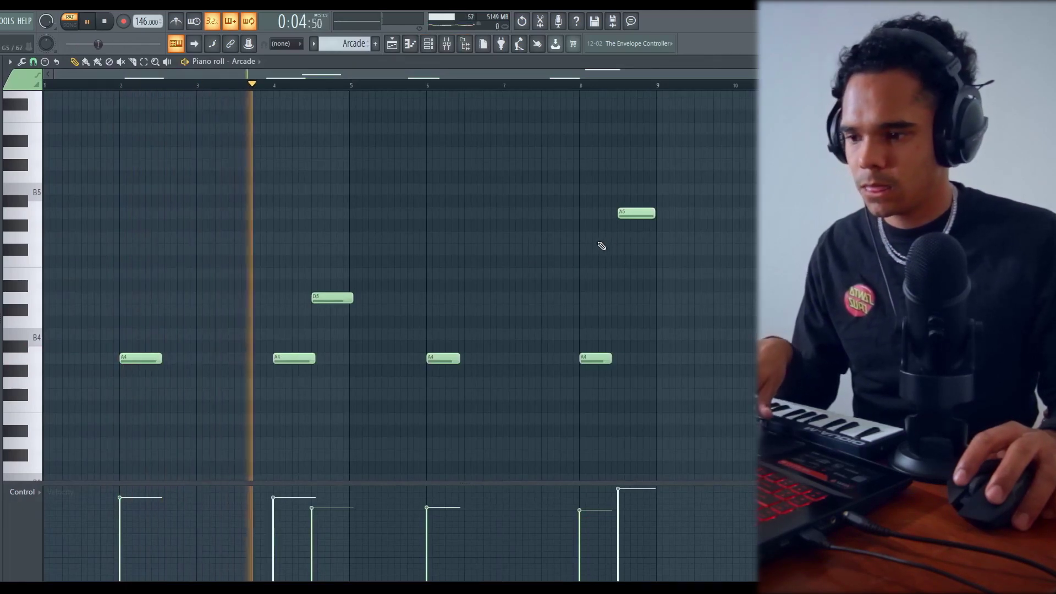
pyautogui.press('space')
# Mute Track 3 in the playlist and play the selected section with the Arcade clip
pyautogui.click(392, 45)
pyautogui.click(144, 177)
pyautogui.press('space')
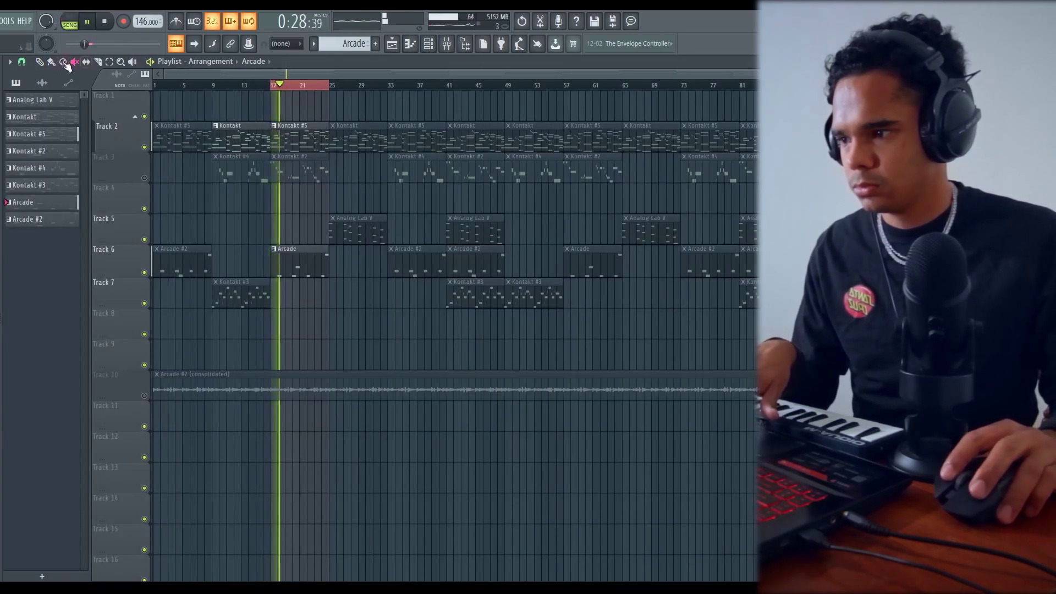
# Follow the Arcade clip's notes from Track 6 in the piano roll during song playback, and audition mixer insert 4 with its effects bypassed
pyautogui.doubleClick(313, 266)
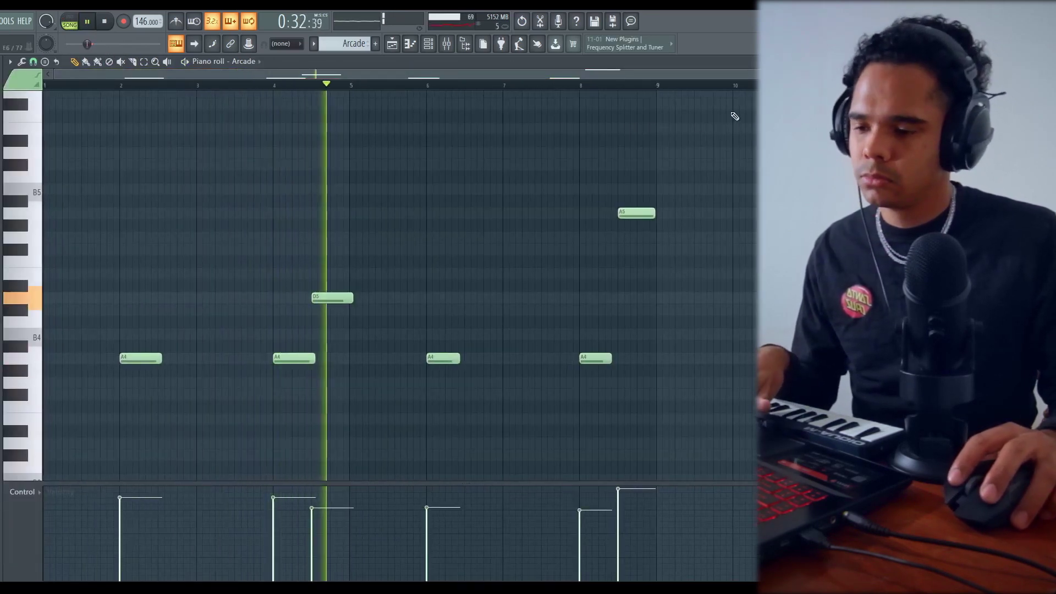
pyautogui.press('space')
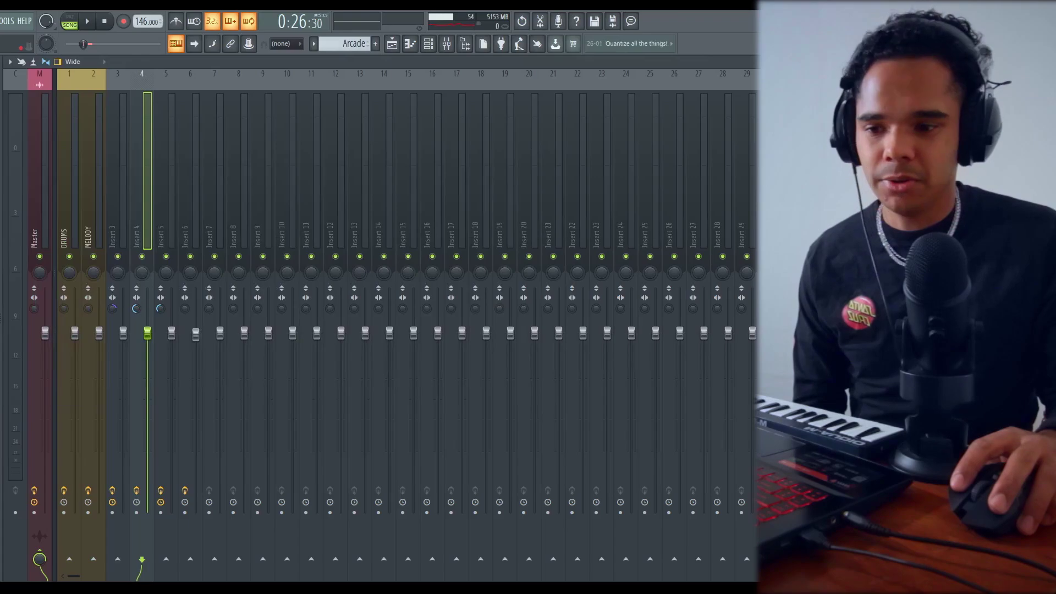
pyautogui.moveTo(974, 337); pyautogui.dragTo(974, 311)
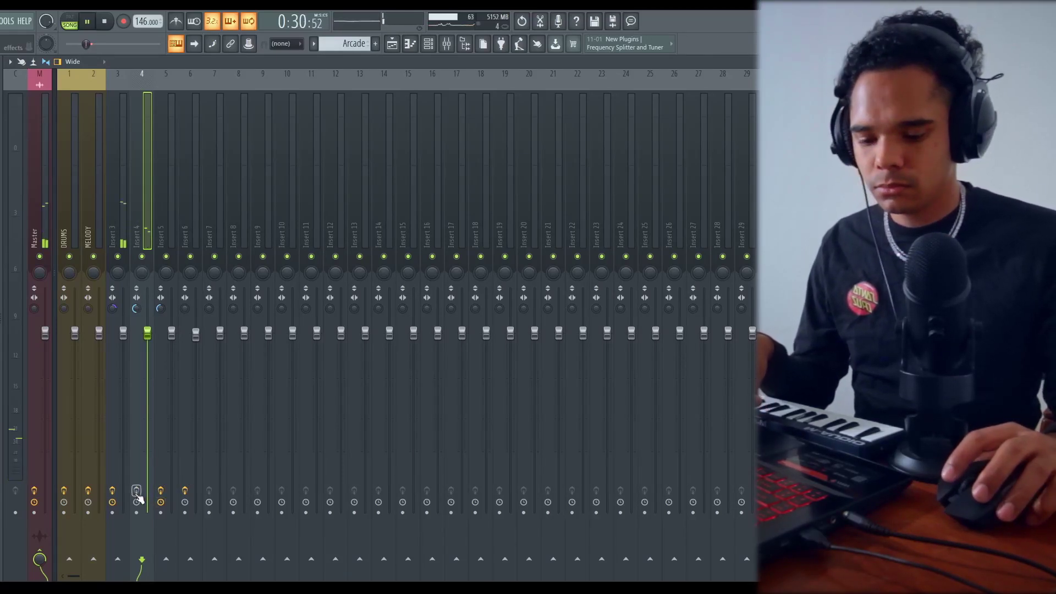
# Play insert 4 with its effects chain enabled again, stop playback and return to the playlist
pyautogui.press('space')
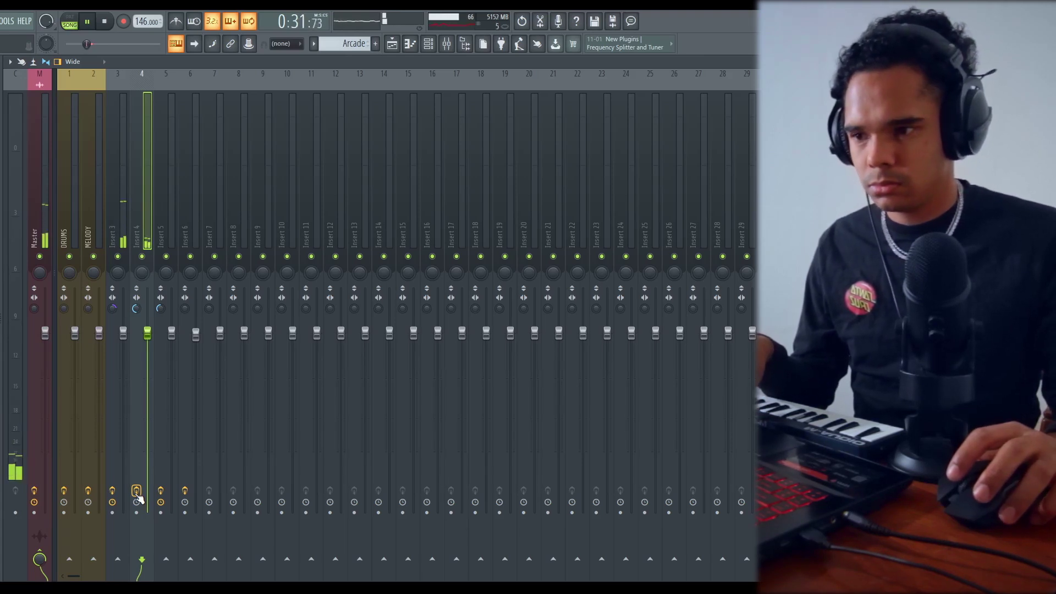
pyautogui.press('space')
pyautogui.click(391, 46)
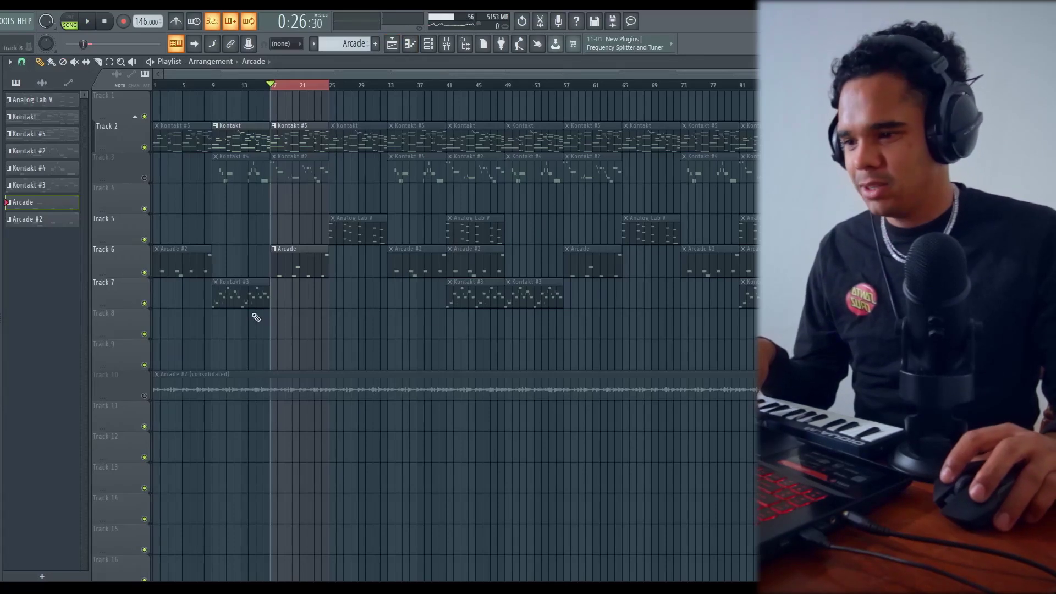
# Review the Kontakt #3 notes from Track 7 in the piano roll, and HalfTime and the channel equalizer on insert 6
pyautogui.doubleClick(253, 304)
pyautogui.scroll(-3, 352, 73)
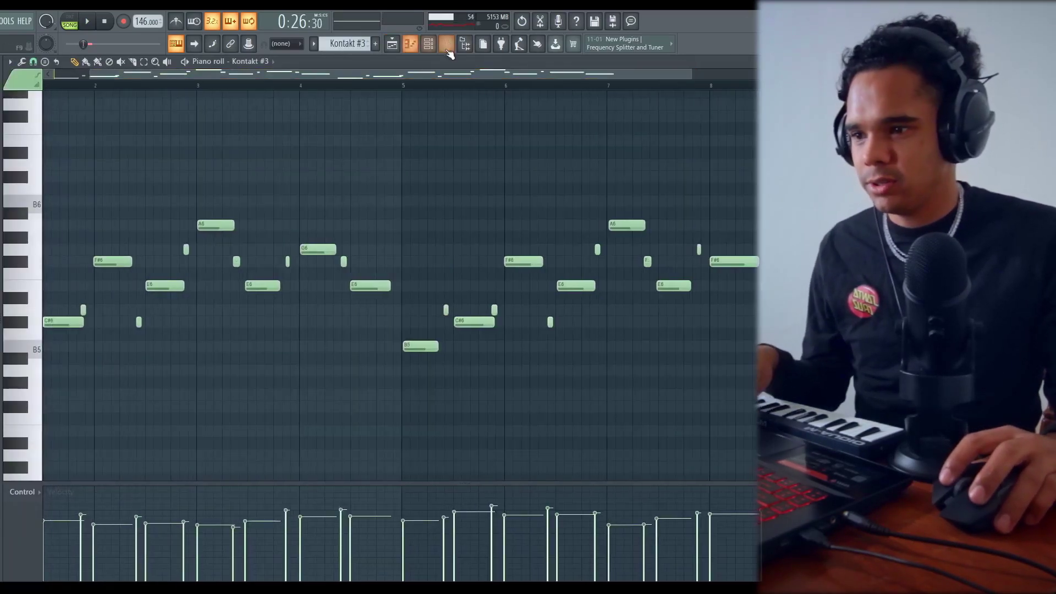
pyautogui.click(435, 45)
pyautogui.click(442, 46)
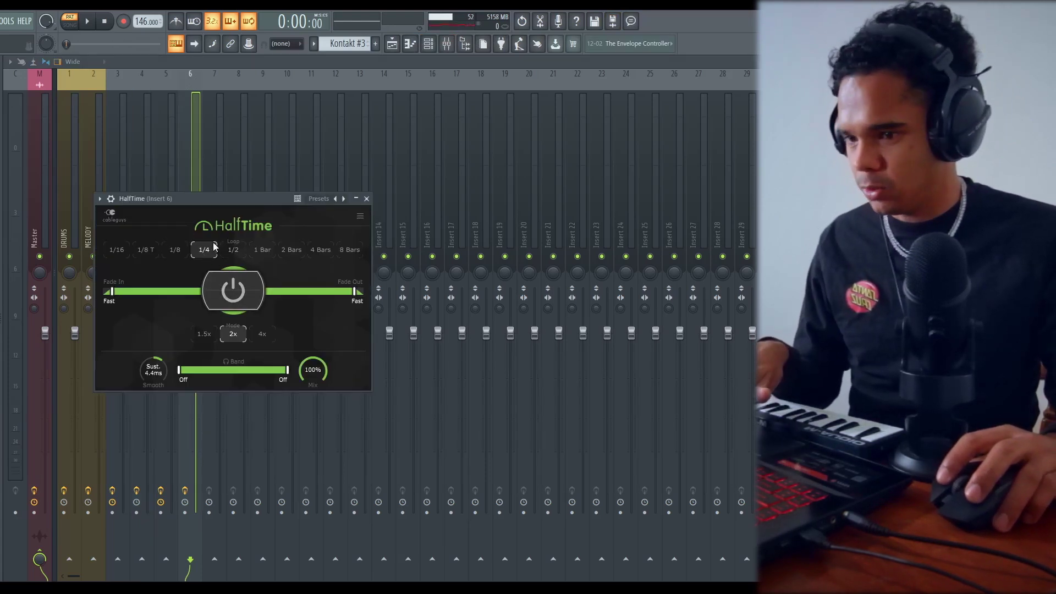
pyautogui.press('Escape')
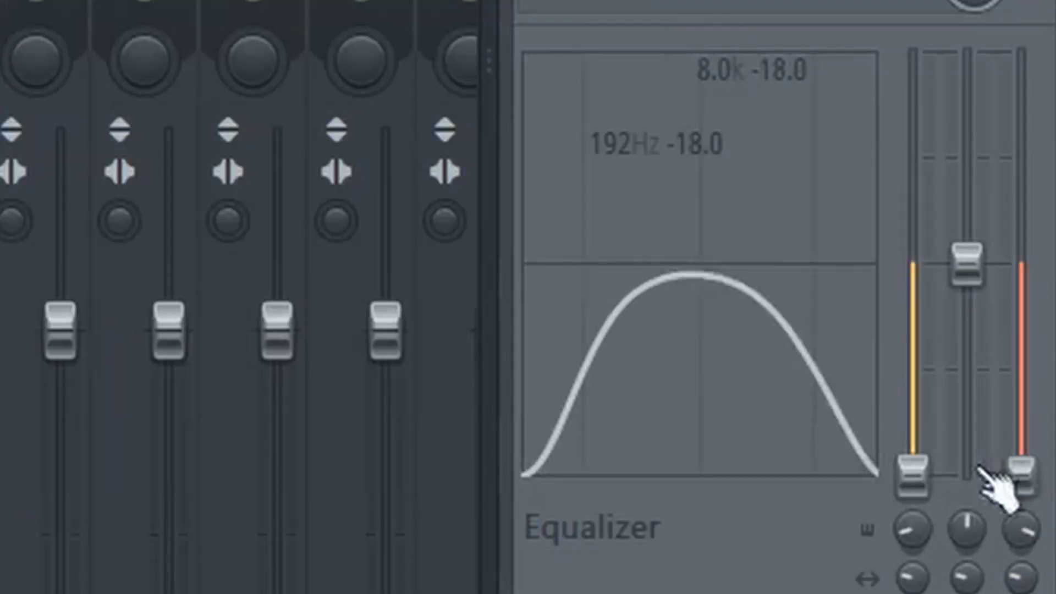
pyautogui.moveTo(913, 475); pyautogui.dragTo(912, 427)
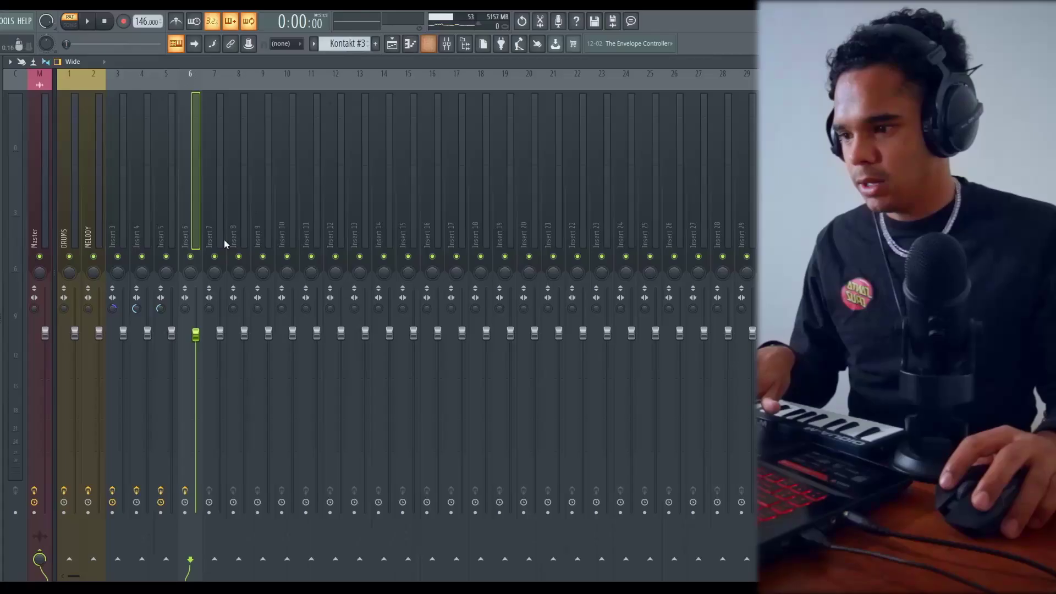
pyautogui.press('space')
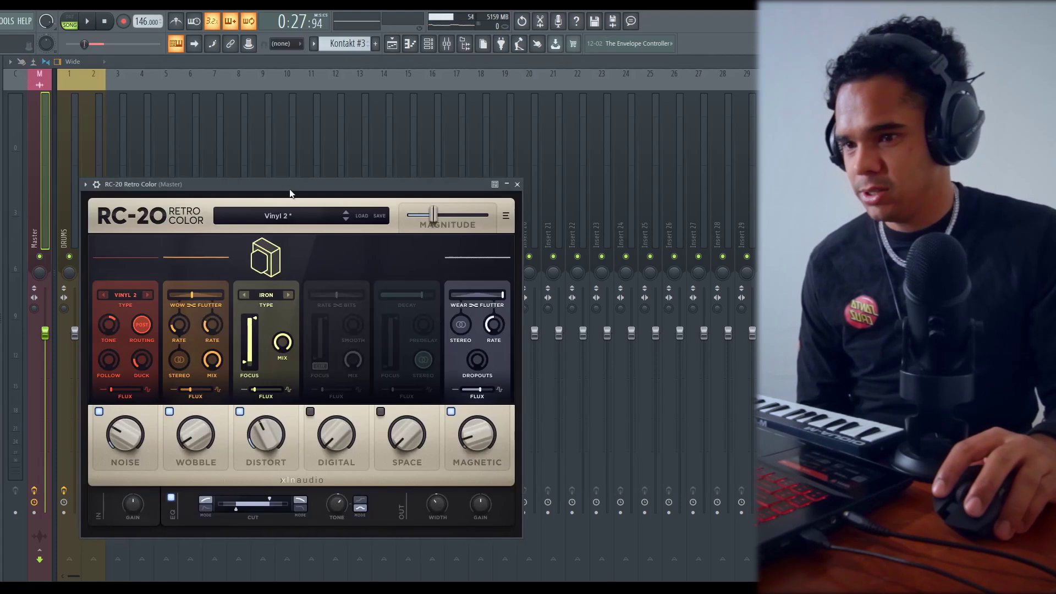
# Look over RC-20 Retro Color on the Master and view the arrangement with the Pattern 9 clips on Track 11
pyautogui.moveTo(290, 192); pyautogui.dragTo(414, 83)
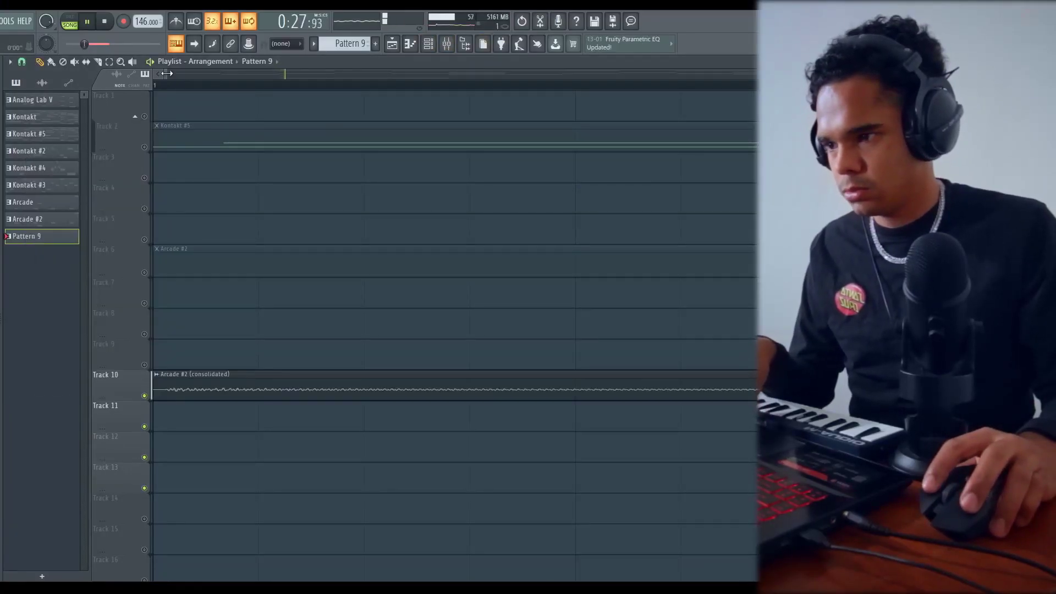
pyautogui.moveTo(167, 74); pyautogui.dragTo(875, 73)
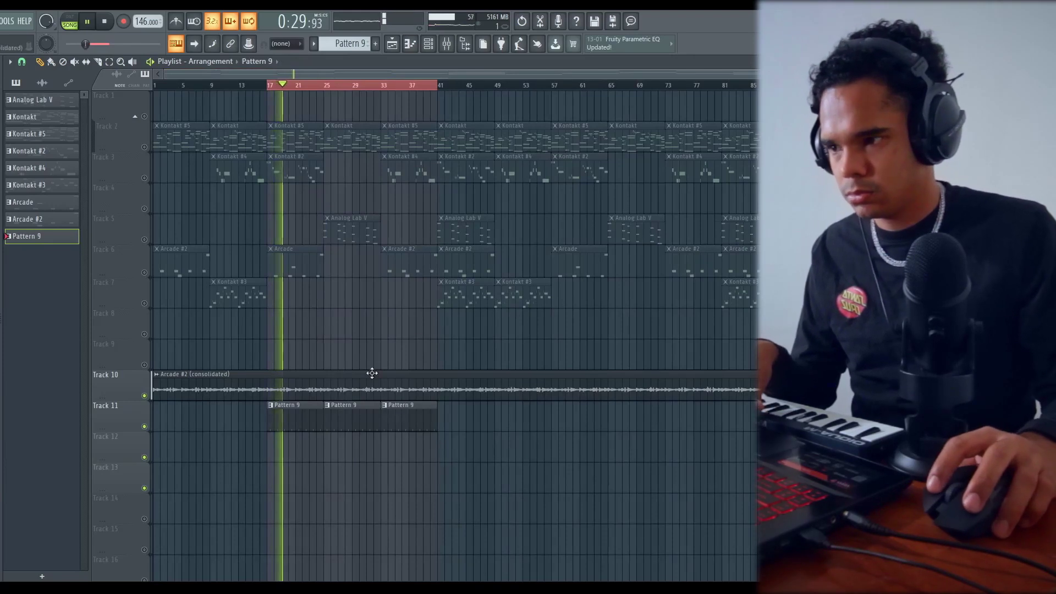
pyautogui.scroll(2, 422, 486)
pyautogui.scroll(-2, 451, 470)
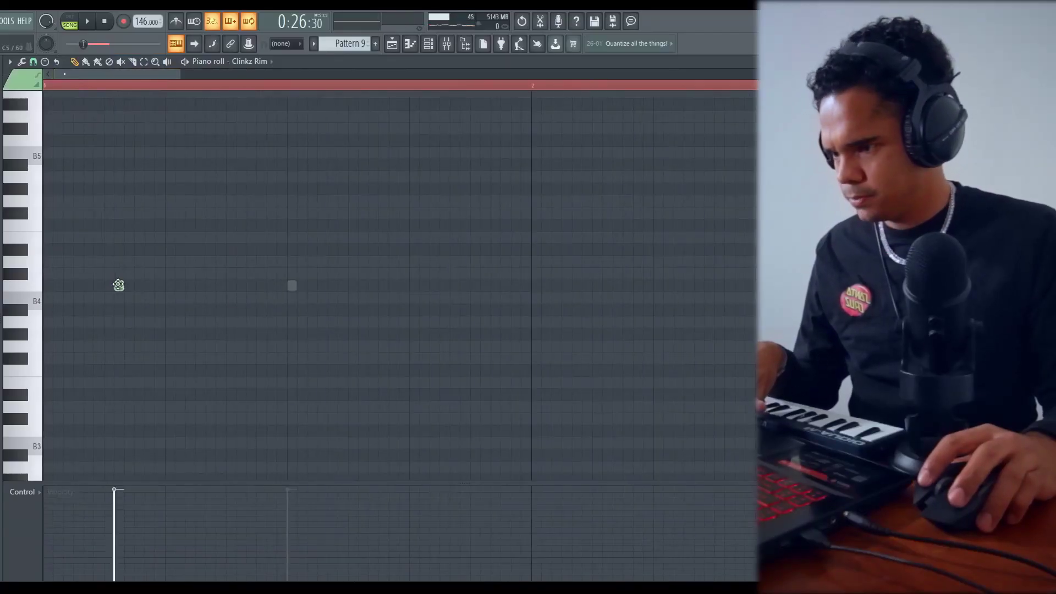
# Write the Clinkz Rim notes across the first four bars of Pattern 9 and duplicate them into the following four
pyautogui.scroll(4, 87, 298)
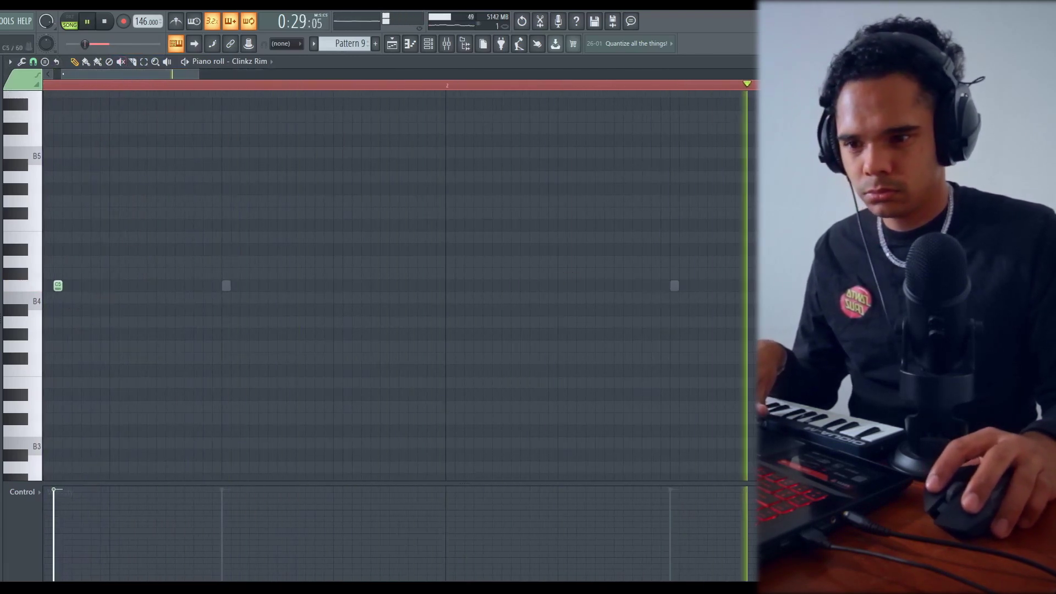
pyautogui.scroll(-1, 674, 297)
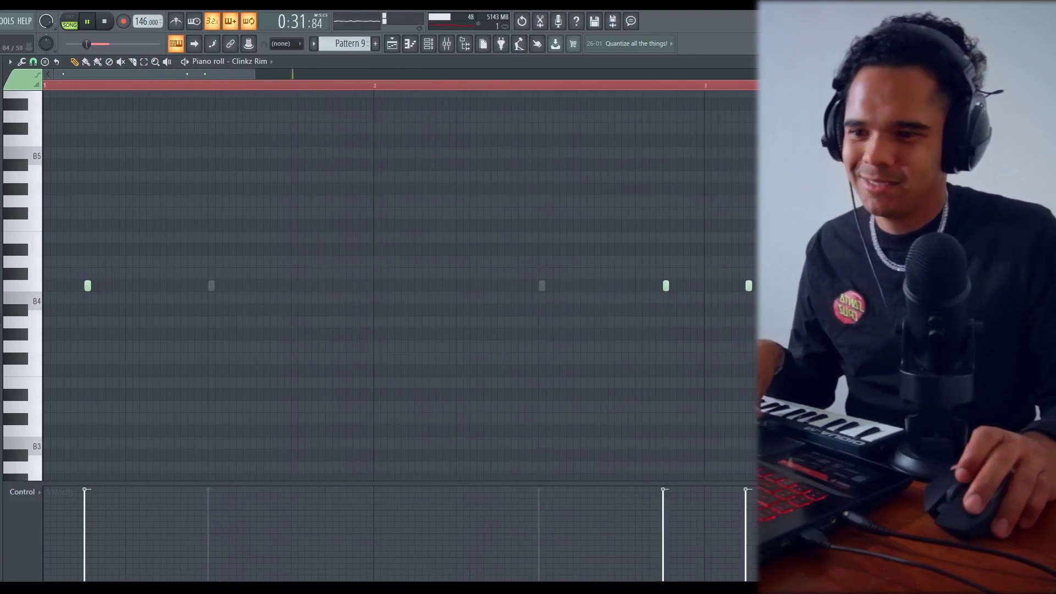
pyautogui.scroll(-2, 719, 283)
pyautogui.moveTo(718, 86); pyautogui.dragTo(45, 87)
pyautogui.hotkey('ctrl', 'b')
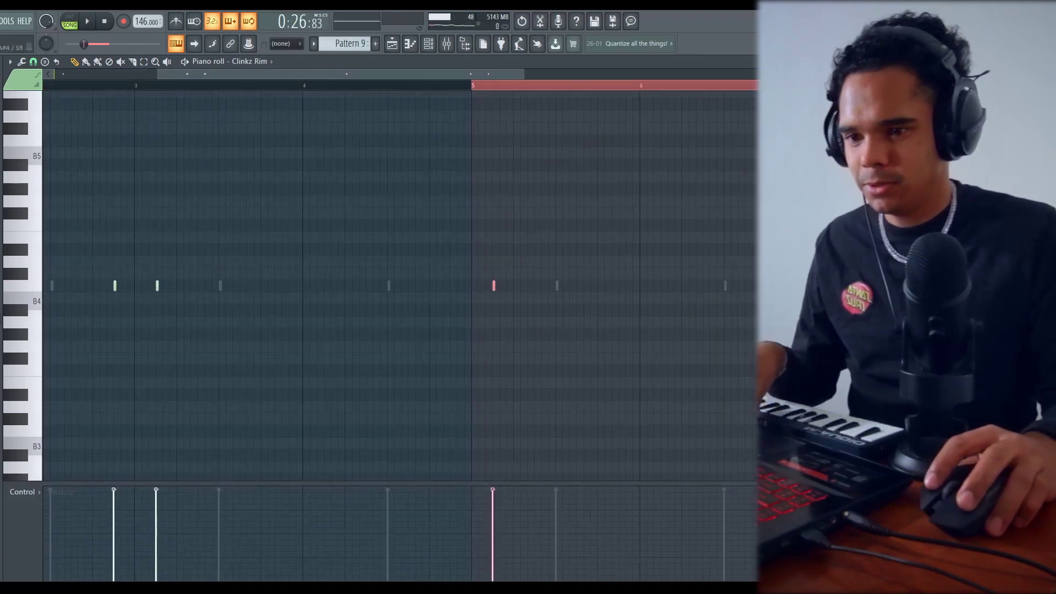
pyautogui.press('Escape')
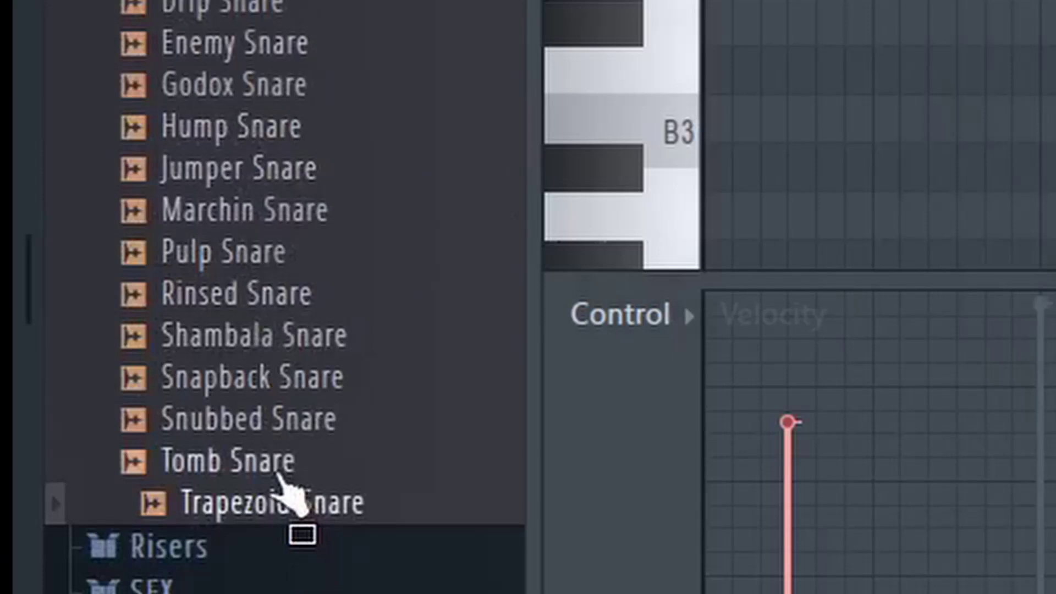
# Add the Tomb Snare sample as a new channel and place two C#5 hits on either side of bar 2's start
pyautogui.rightClick(286, 473)
pyautogui.click(467, 166)
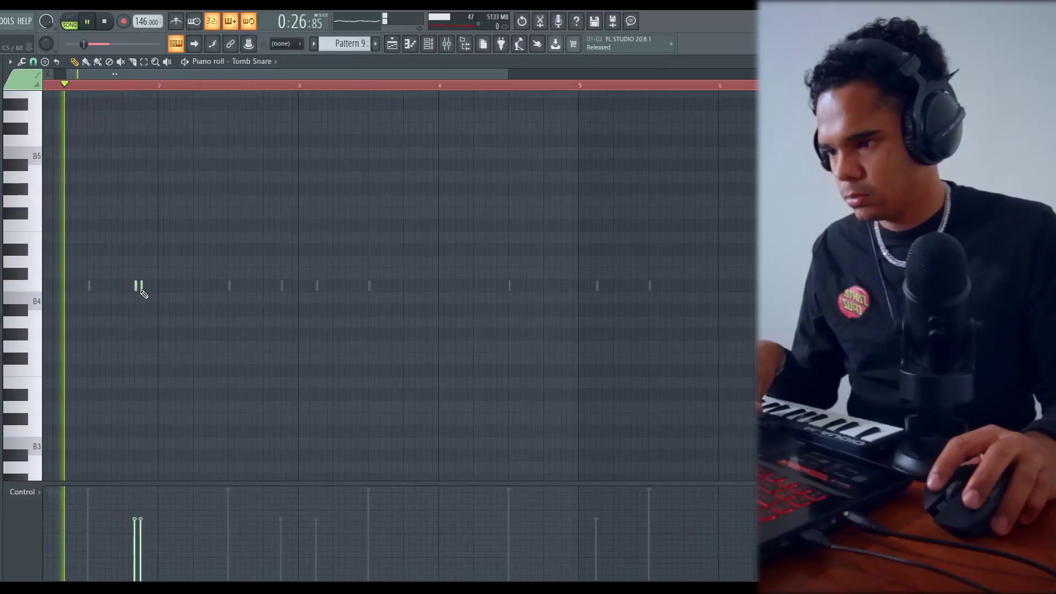
pyautogui.moveTo(136, 288); pyautogui.dragTo(179, 289)
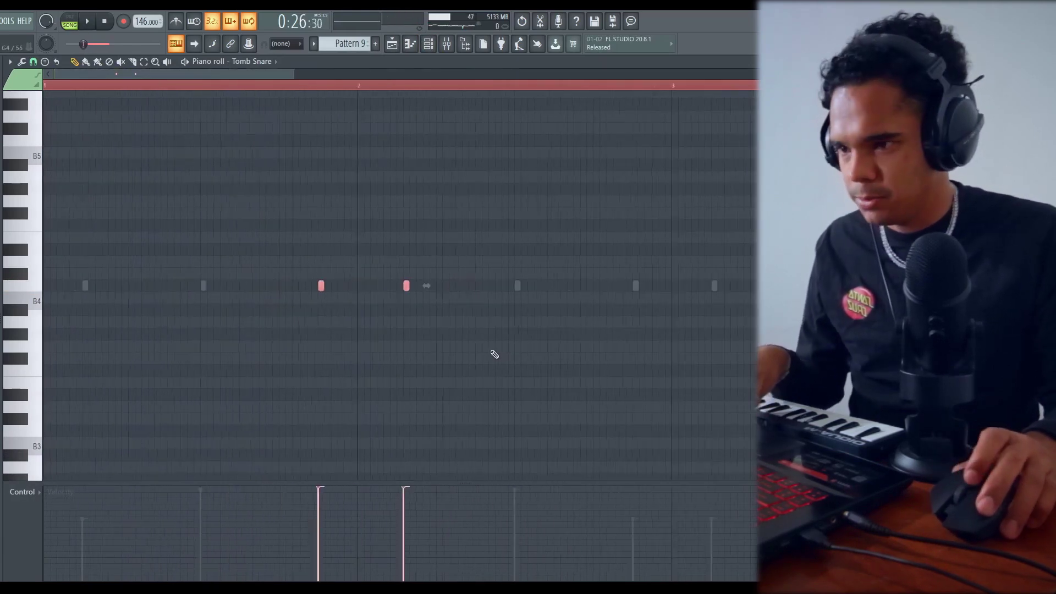
pyautogui.scroll(-3, 494, 354)
pyautogui.press('space')
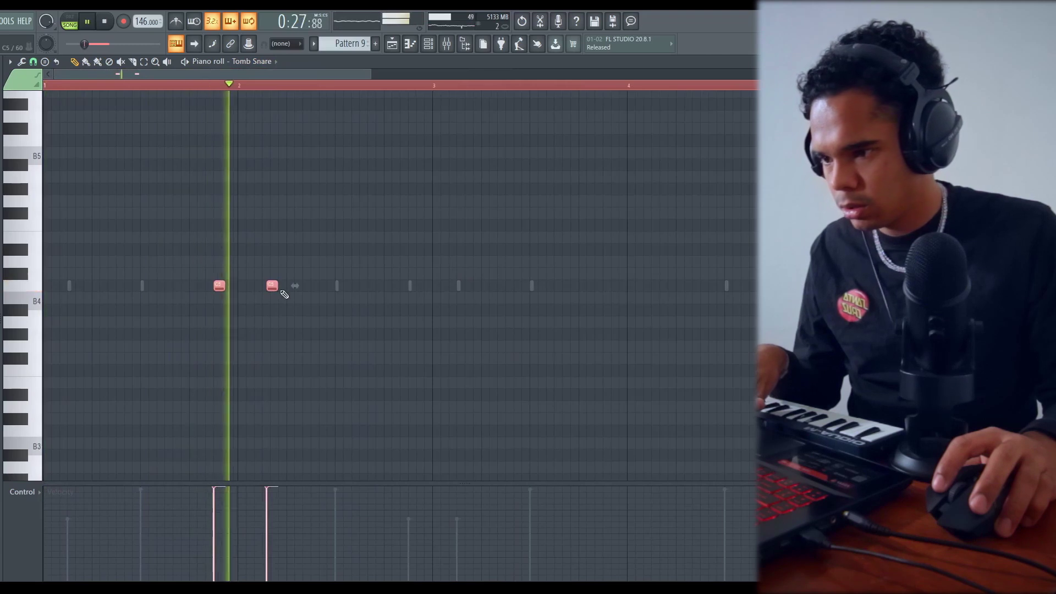
pyautogui.click(326, 330)
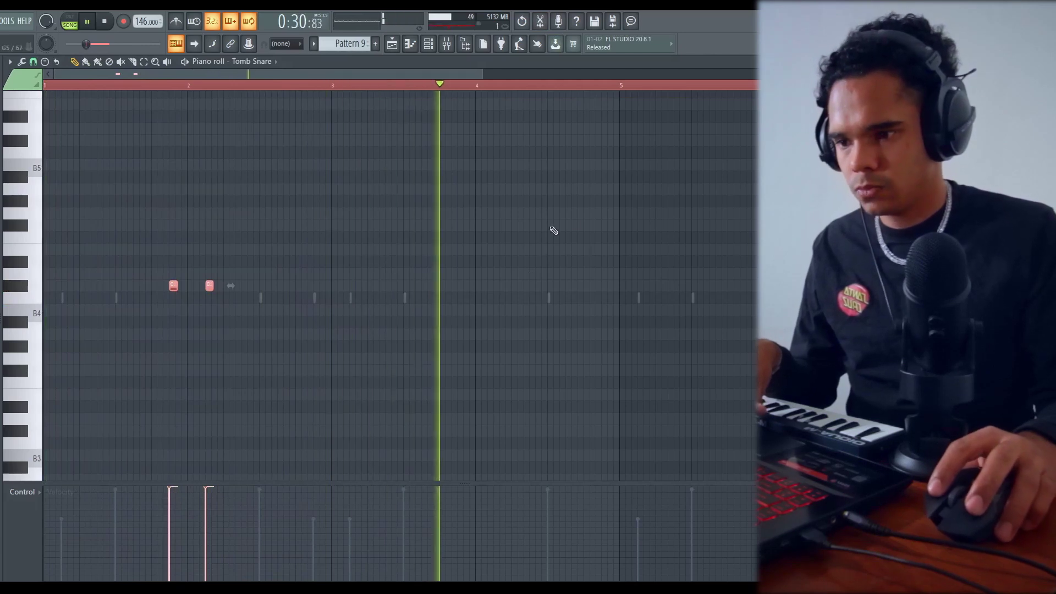
# Duplicate the two-bar Tomb Snare phrase three times to fill eight bars
pyautogui.moveTo(333, 87); pyautogui.dragTo(45, 88)
pyautogui.hotkey('ctrl', 'b')
pyautogui.hotkey('ctrl', 'b')
pyautogui.hotkey('ctrl', 'b')
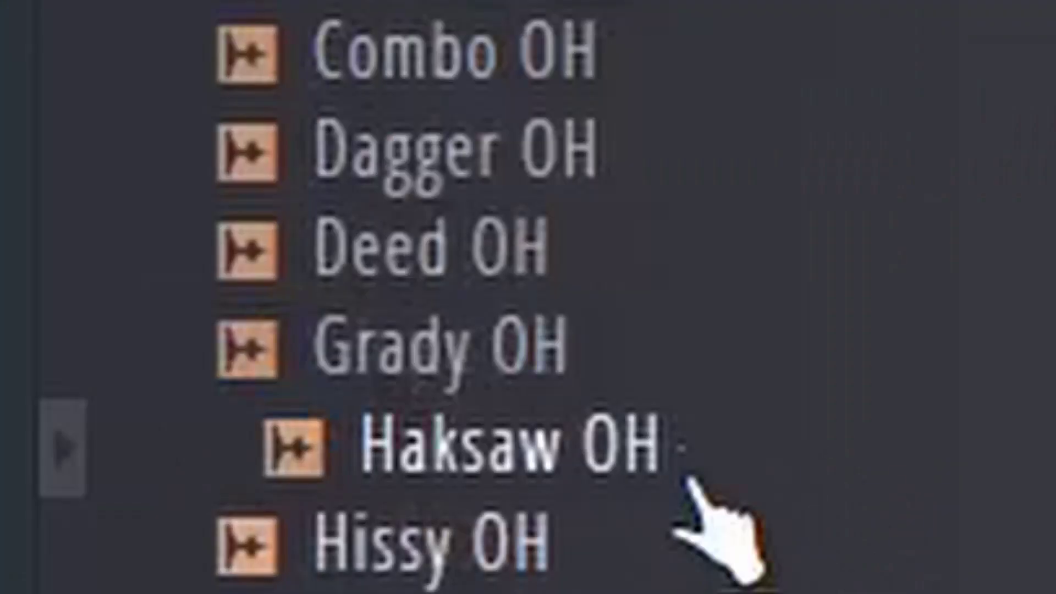
# Add the Grady OH open hat as a new channel and open its piano roll
pyautogui.click(679, 385)
pyautogui.rightClick(704, 347)
pyautogui.click(769, 458)
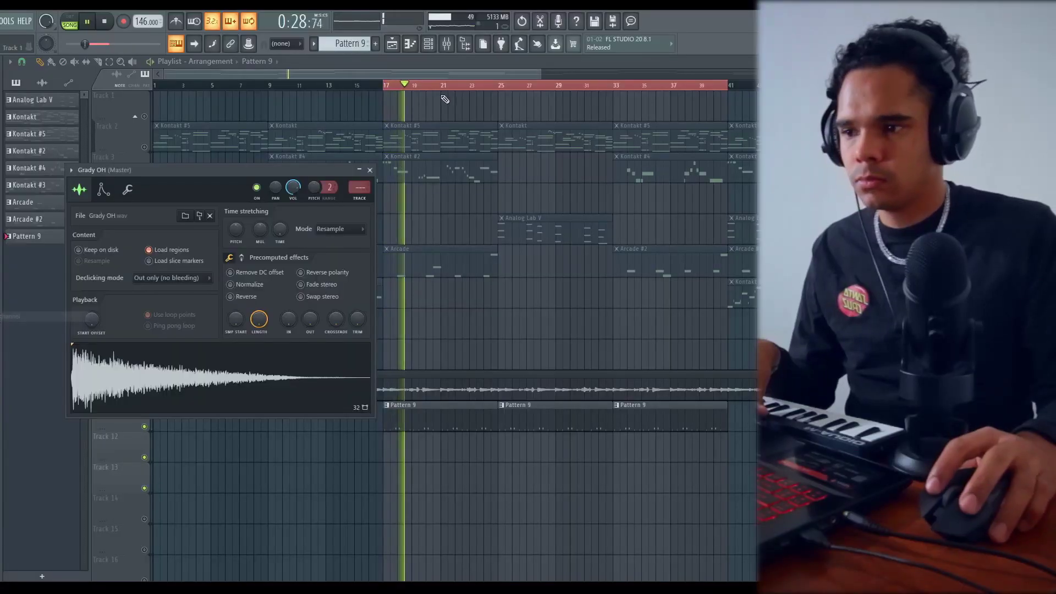
pyautogui.click(427, 44)
pyautogui.rightClick(263, 256)
pyautogui.click(265, 256)
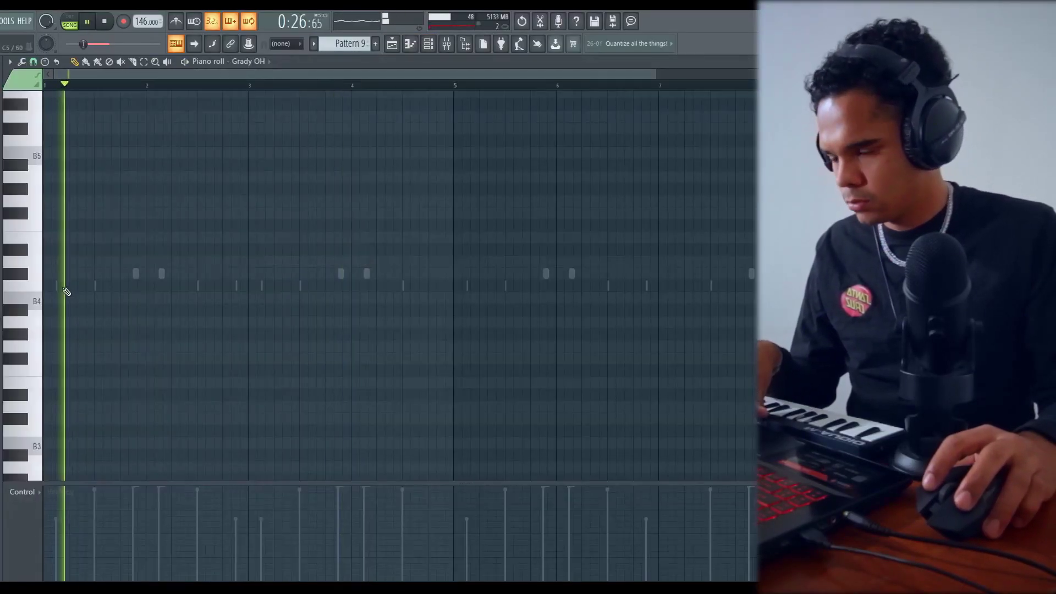
# Place two Grady OH notes, late in bar 1 and early in bar 2, and lower them one semitone to B4
pyautogui.click(125, 286)
pyautogui.scroll(2, 130, 296)
pyautogui.click(193, 287)
pyautogui.hotkey('ctrl', 'a')
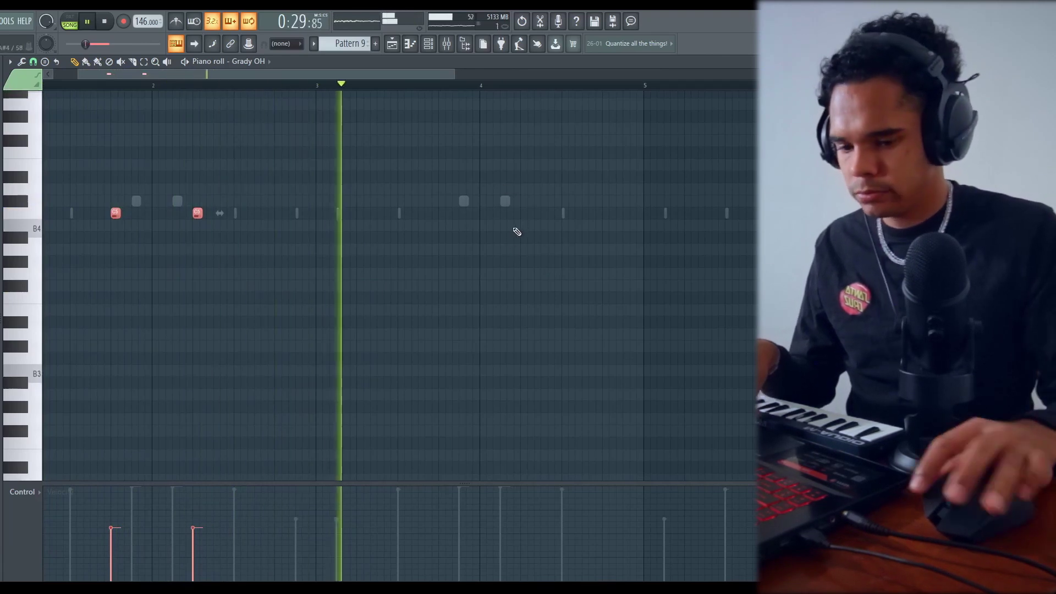
pyautogui.press('Down')
# Duplicate the two-bar Grady OH phrase across the eight bars and play it back
pyautogui.scroll(2, 488, 183)
pyautogui.moveTo(320, 86); pyautogui.dragTo(235, 98)
pyautogui.press('space')
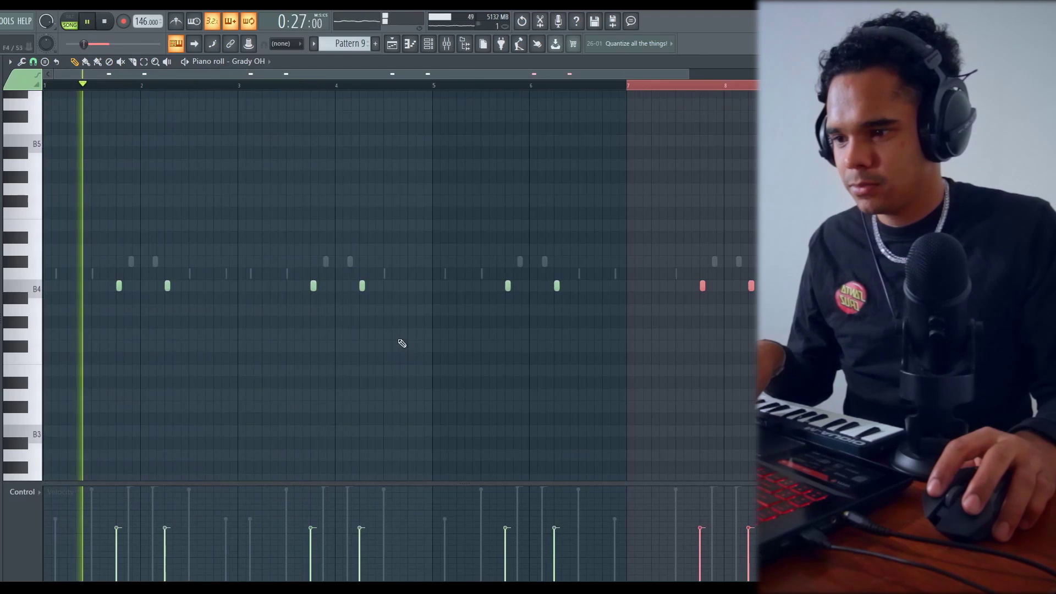
# Delete the Grady OH hits near the ends of bars 3 and 7 and clear the time selection
pyautogui.click(271, 291)
pyautogui.rightClick(314, 285)
pyautogui.rightClick(702, 286)
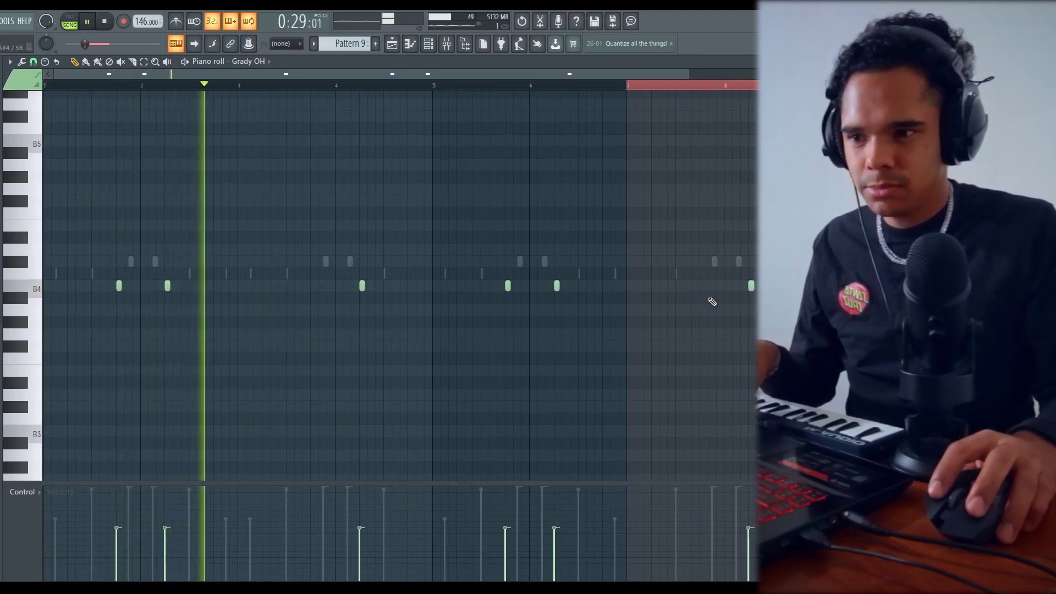
pyautogui.rightClick(652, 87)
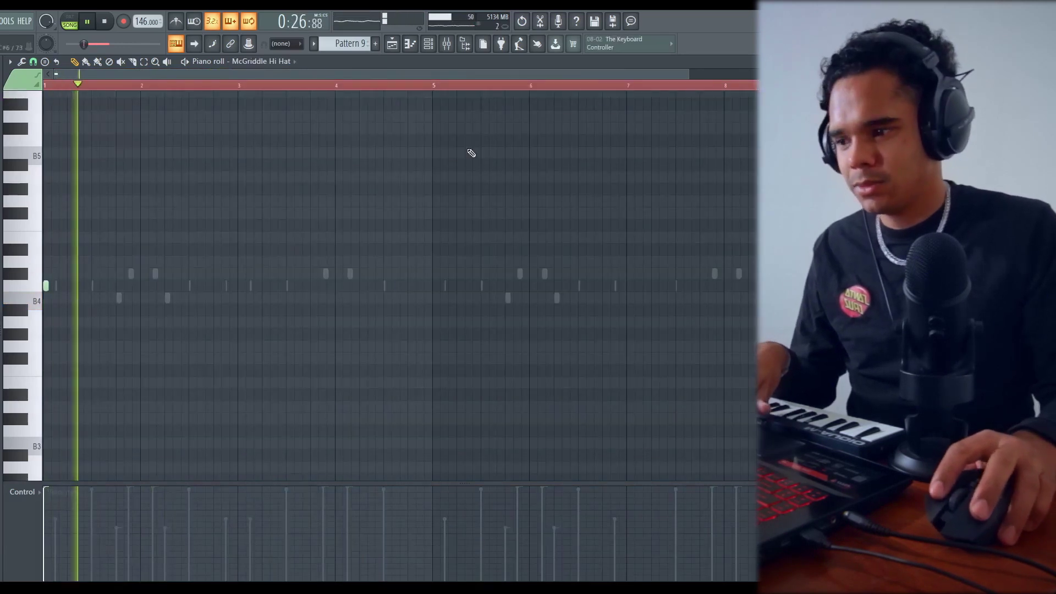
# Place McGriddle Hi Hat notes at C5 across bars 1 and 2 and repeat them in bars 3 and 4
pyautogui.click(94, 286)
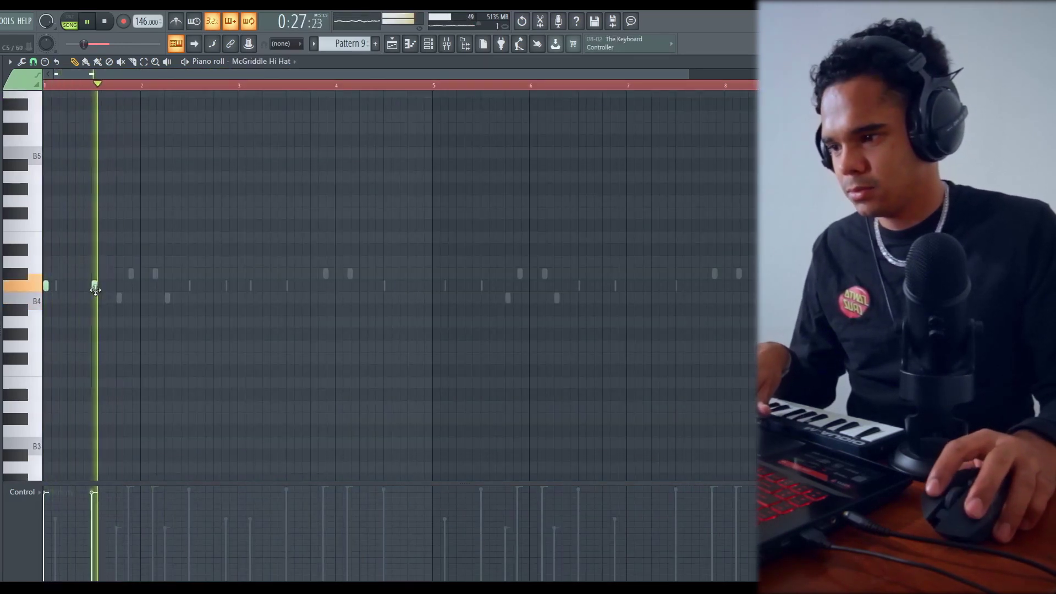
pyautogui.scroll(3, 271, 325)
pyautogui.moveTo(278, 85); pyautogui.dragTo(61, 84)
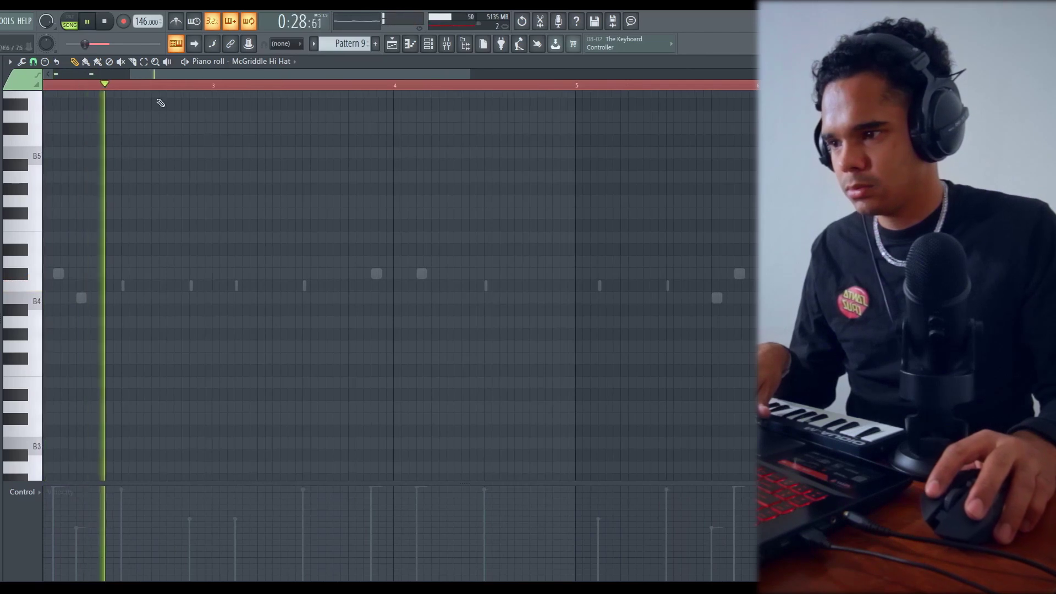
pyautogui.moveTo(179, 73); pyautogui.dragTo(90, 74)
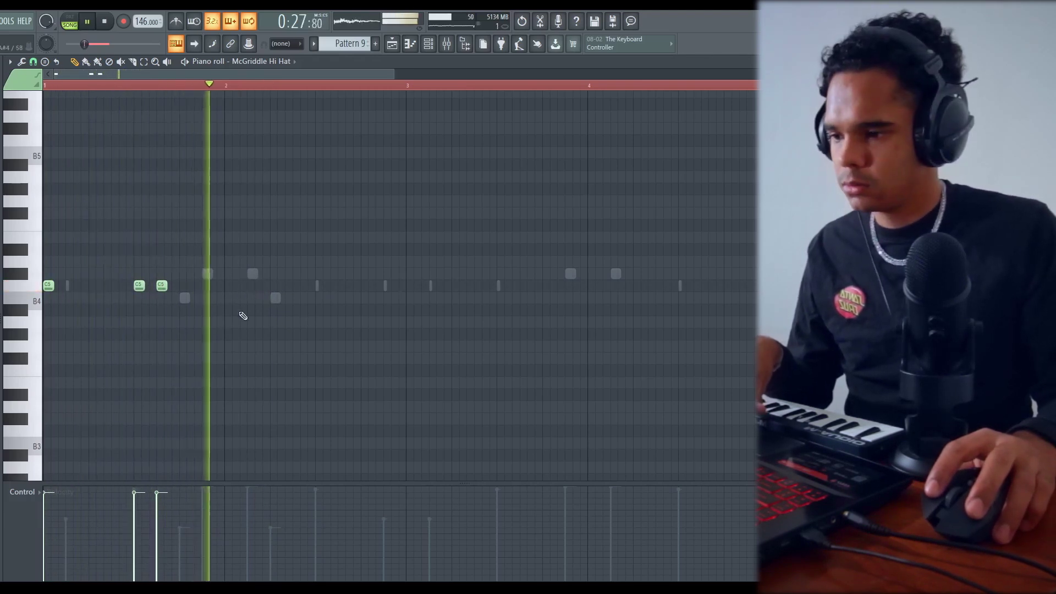
pyautogui.click(274, 285)
pyautogui.press('space')
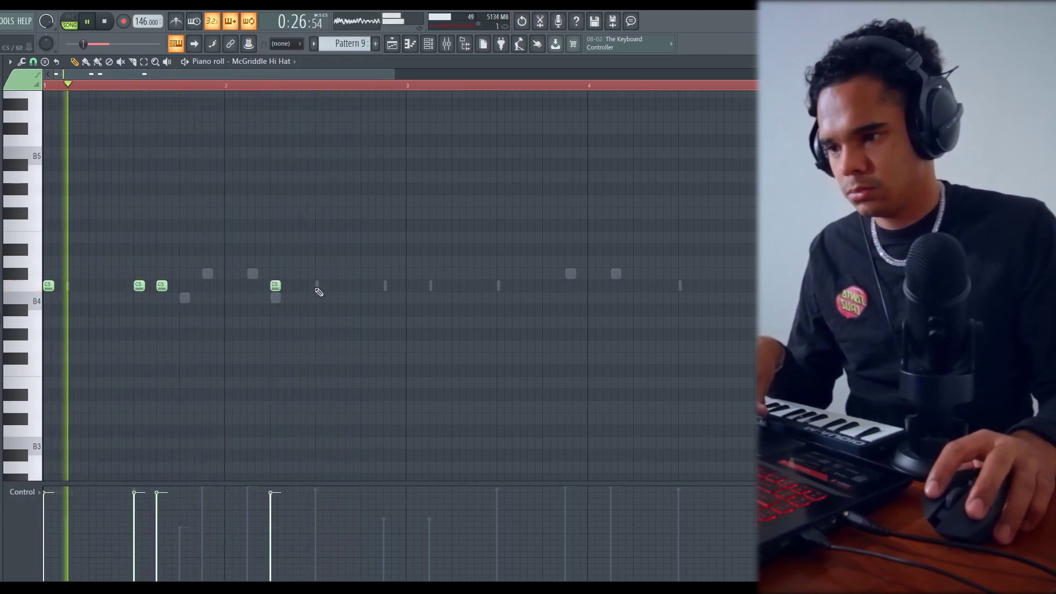
pyautogui.click(318, 287)
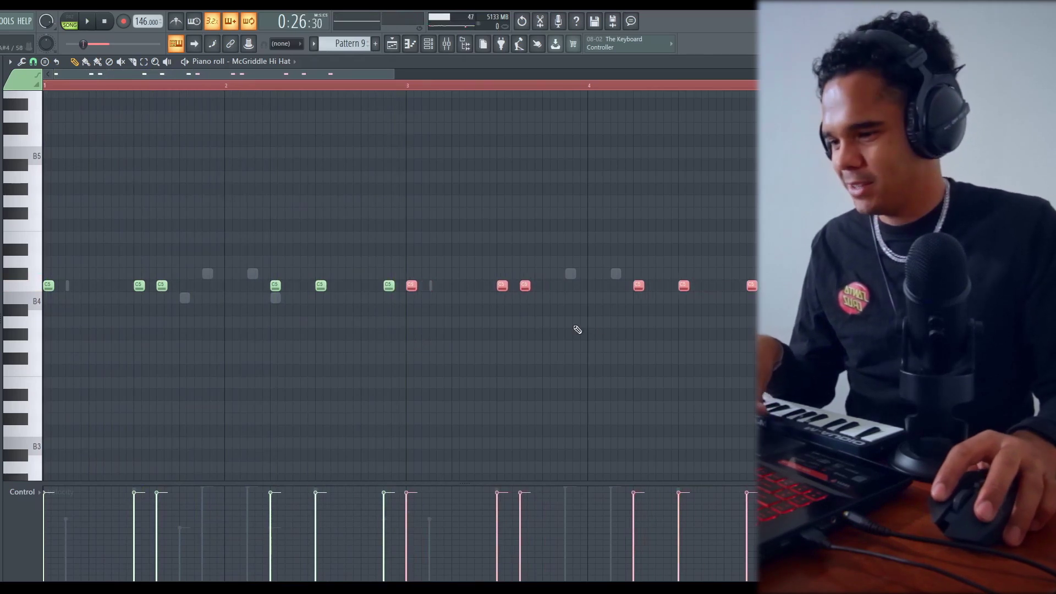
# Add a C5 hi-hat hit just after bar 3's start, plus short F#5 and E5 note pairs in bars 1 and 2
pyautogui.press('space')
pyautogui.click(434, 286)
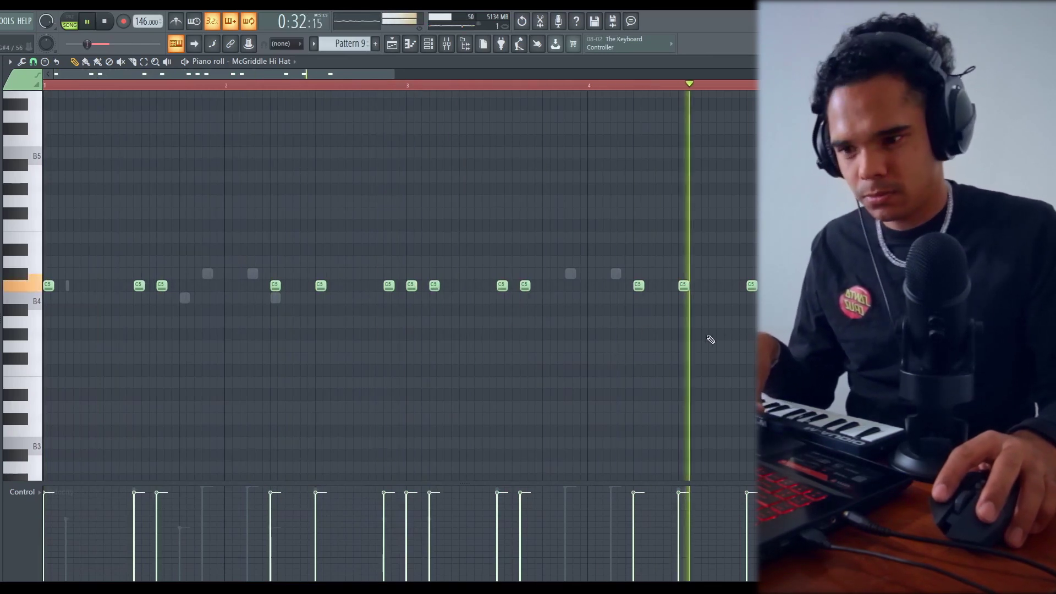
pyautogui.click(95, 201)
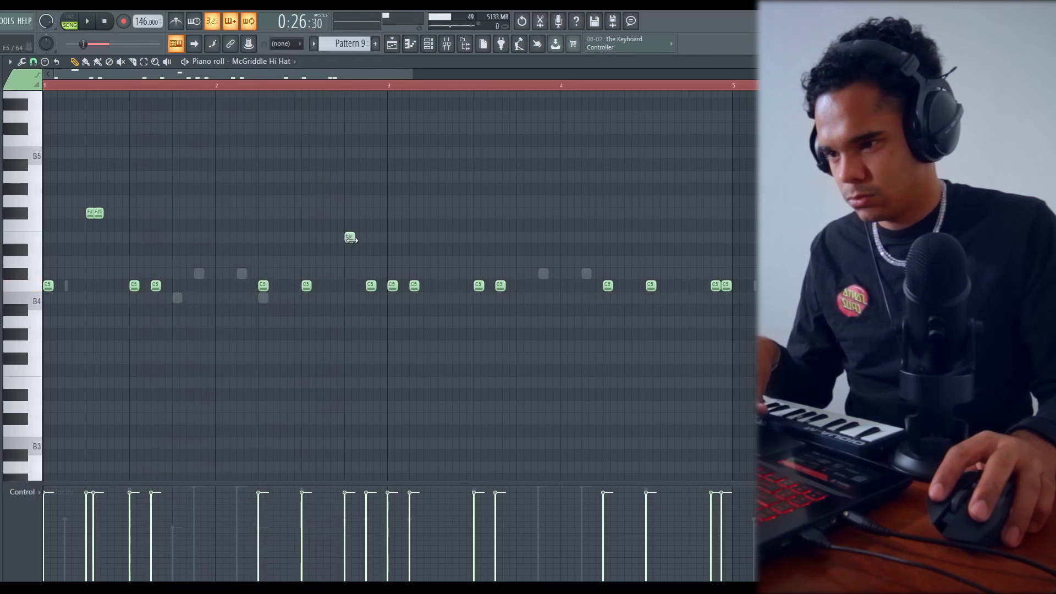
pyautogui.moveTo(349, 240); pyautogui.dragTo(354, 240)
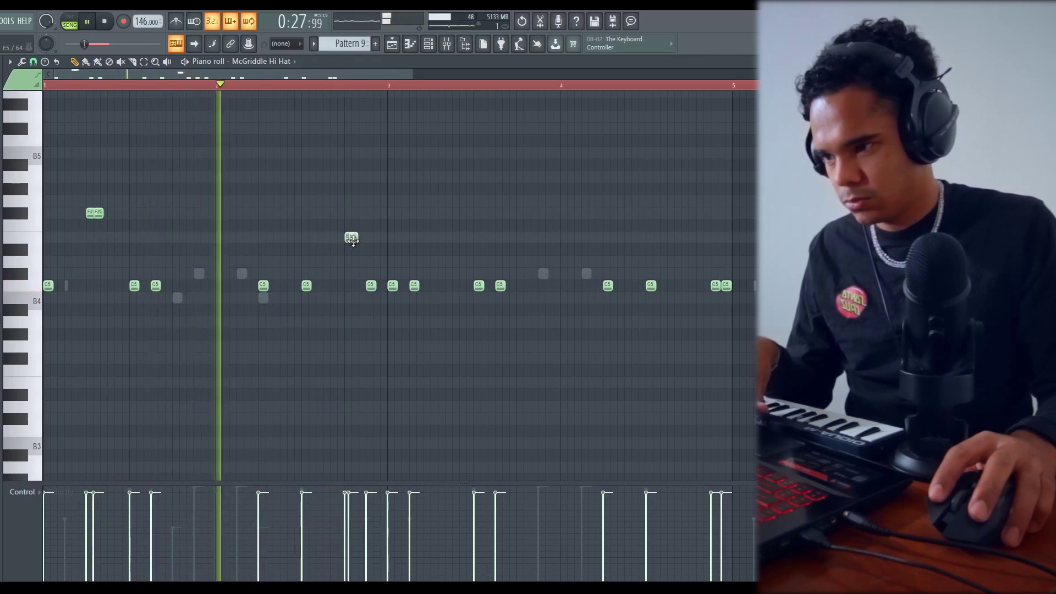
# Add a rapid D4 hi-hat roll early in bar 3, lower its velocity and play the pattern
pyautogui.scroll(3, 354, 241)
pyautogui.scroll(-3, 465, 300)
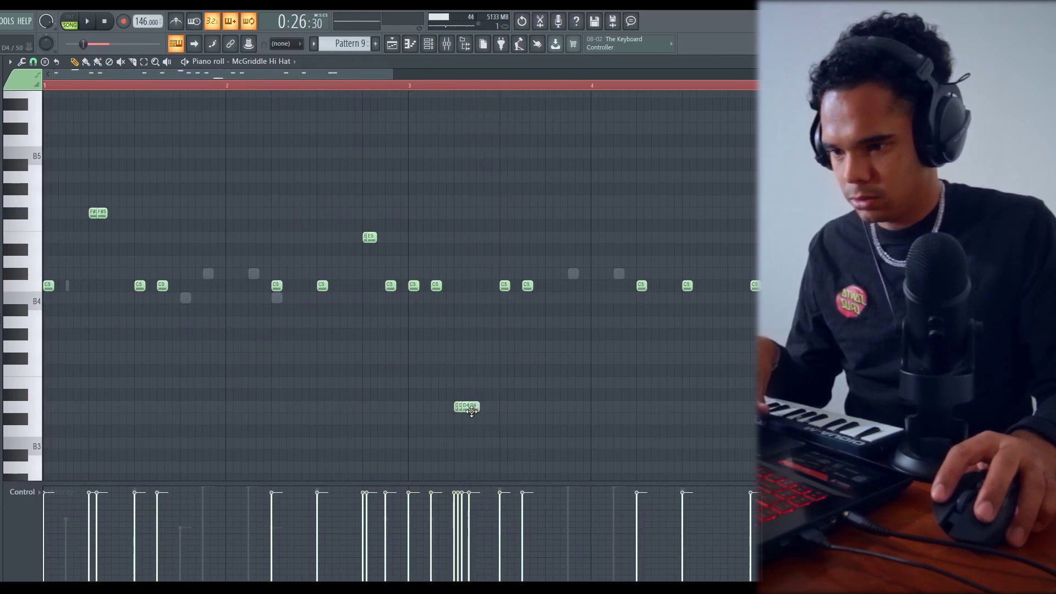
pyautogui.moveTo(462, 517); pyautogui.dragTo(466, 536)
pyautogui.press('space')
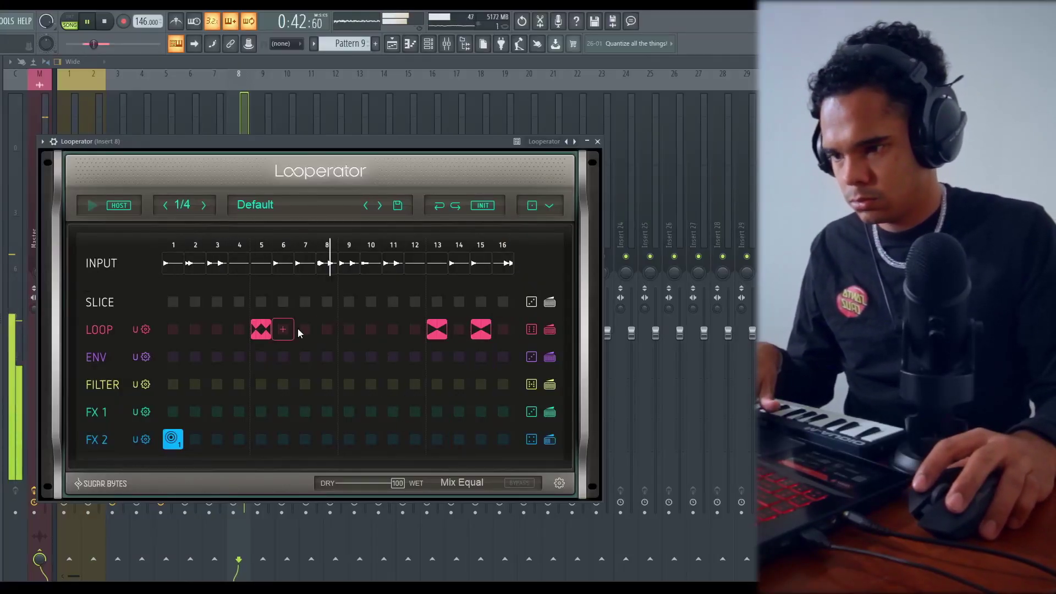
# Put a forward-and-reverse loop on step 9 of Looperator's Loop track and set the mix mode to Mix Linear
pyautogui.click(349, 332)
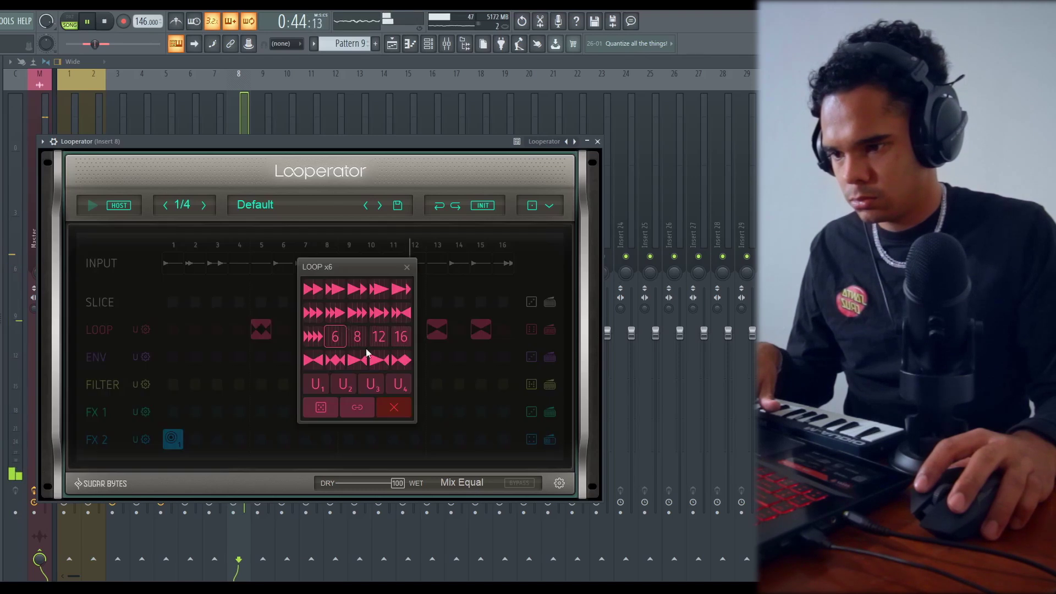
pyautogui.click(341, 363)
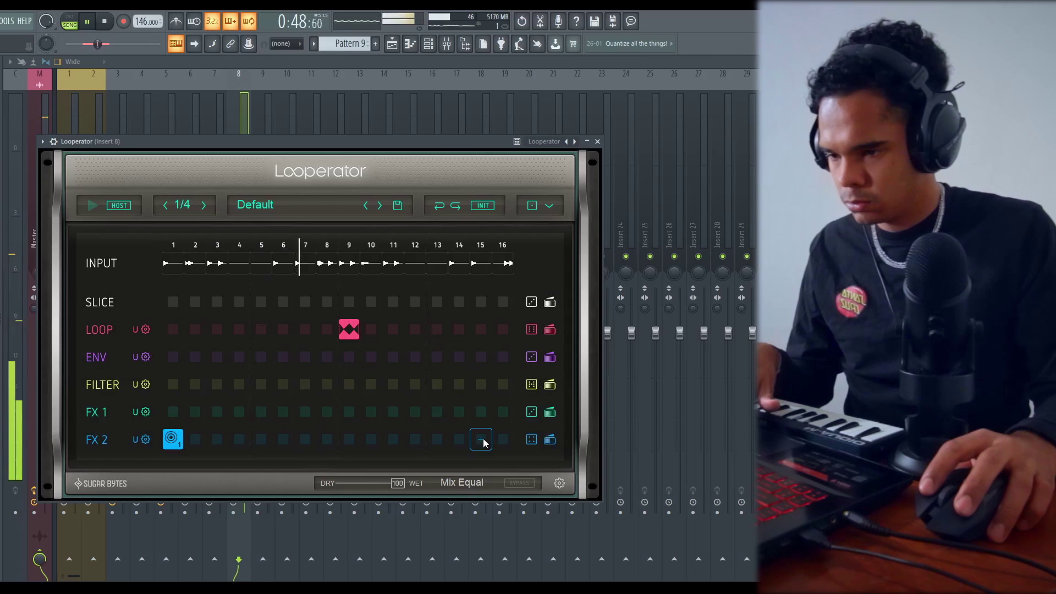
pyautogui.click(465, 482)
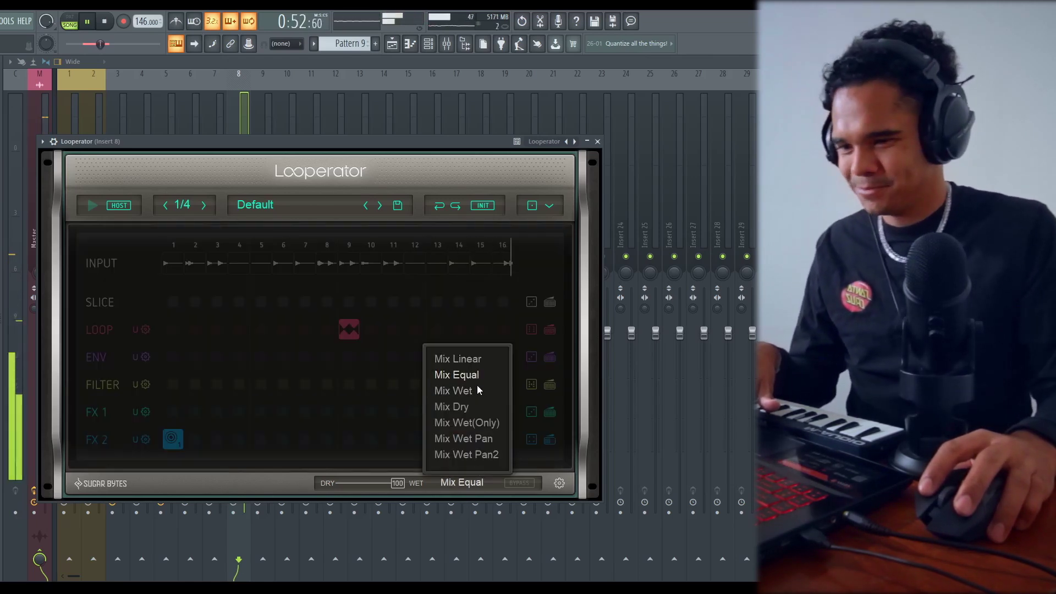
pyautogui.click(464, 360)
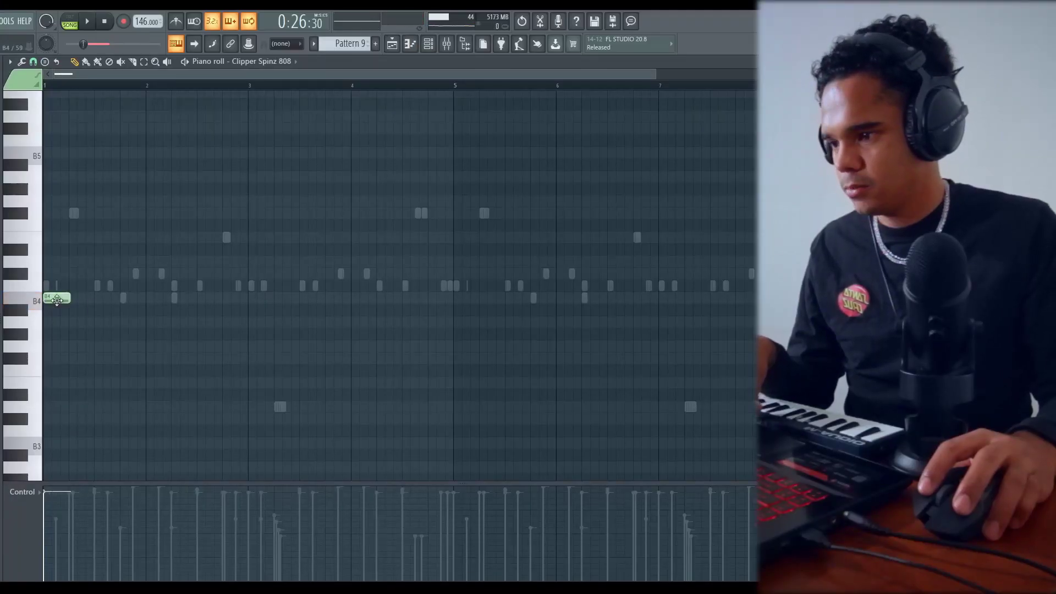
# Build a Clipper Spinz 808 line with D6 at bar 1, D6 and A6 in bar 2, and A5 and G5 in bar 3
pyautogui.hotkey('ctrl', 'Up')
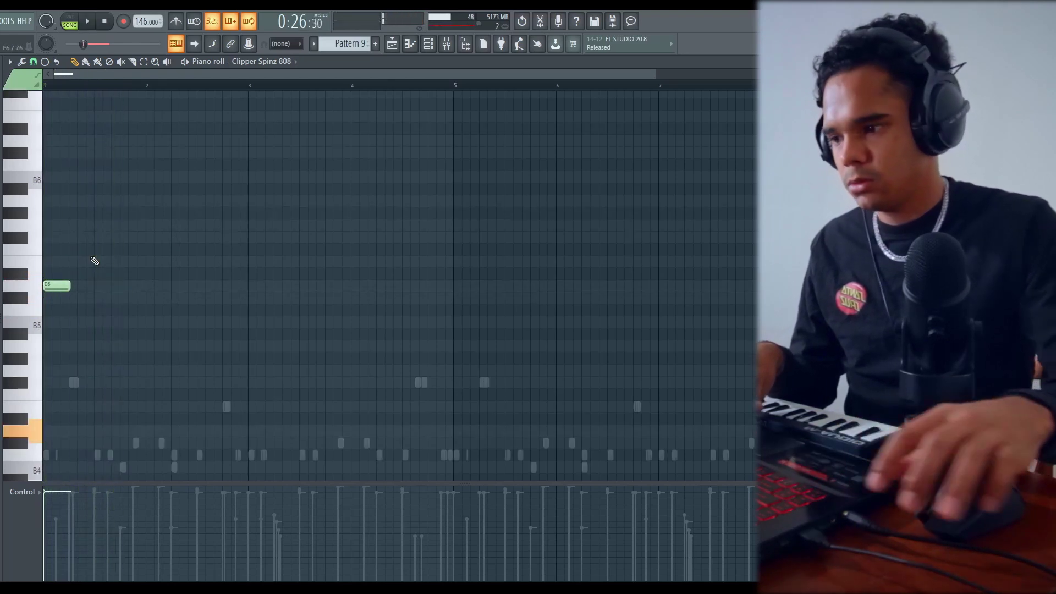
pyautogui.scroll(3, 297, 72)
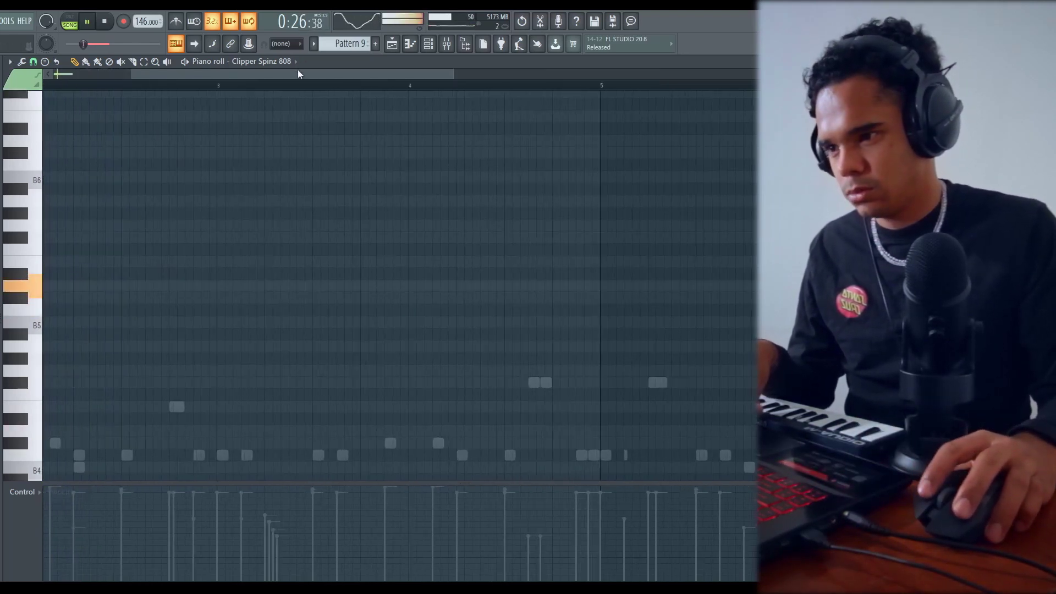
pyautogui.click(289, 285)
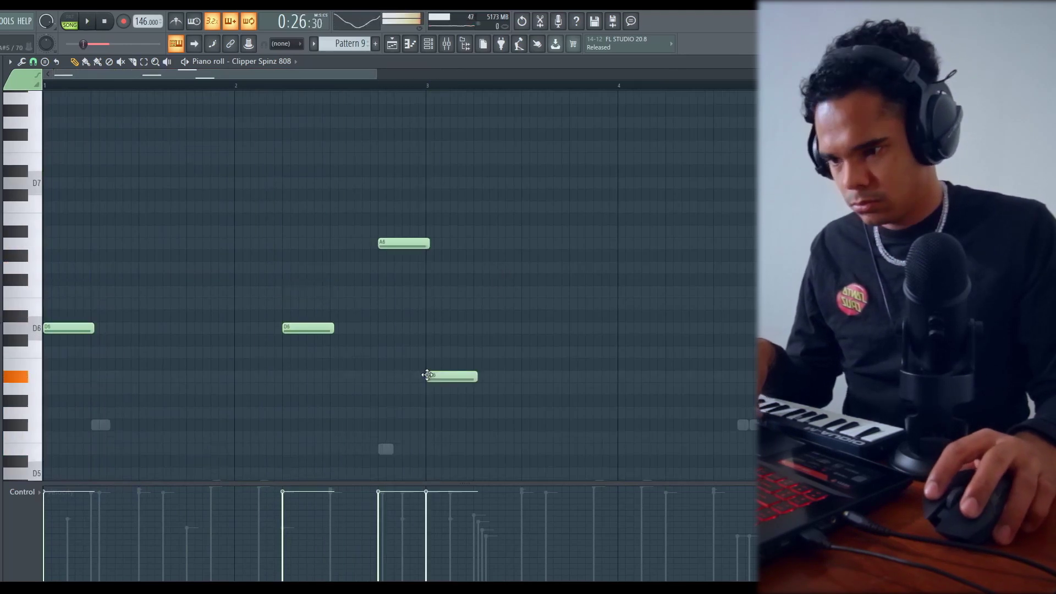
pyautogui.press('space')
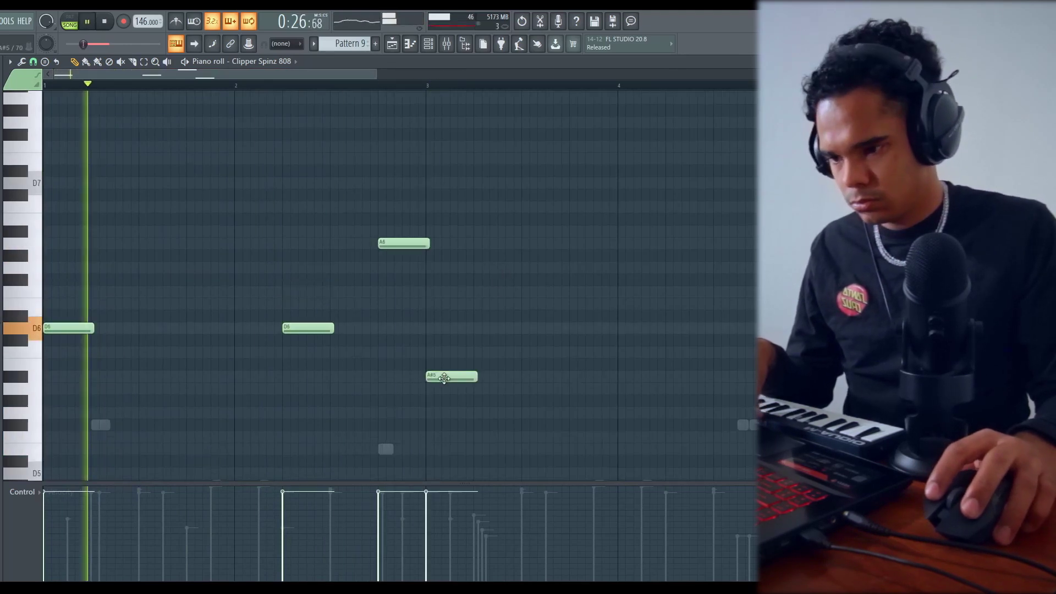
pyautogui.moveTo(445, 378); pyautogui.dragTo(443, 390)
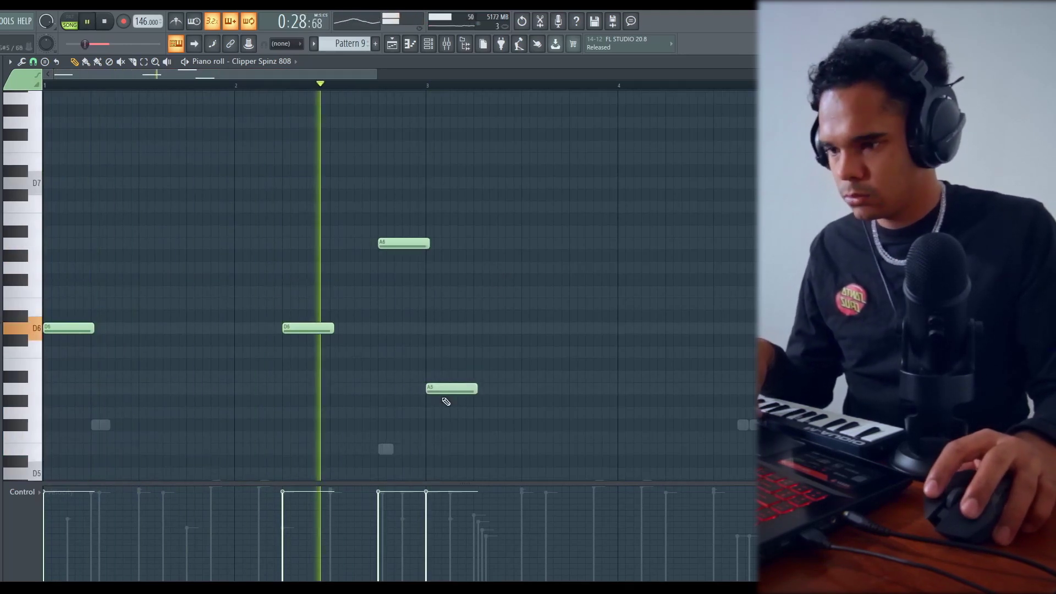
pyautogui.click(575, 413)
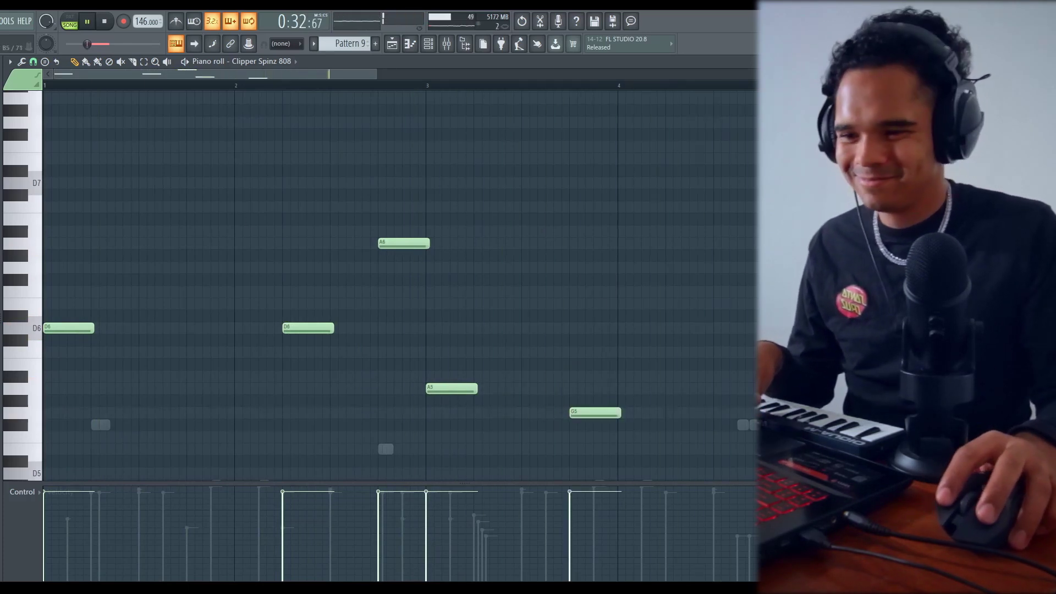
# Repeat the four-bar 808 phrase across bars 5 to 8, add an A5 at the end of bar 4 and play it
pyautogui.hotkey('ctrl', 'a')
pyautogui.moveTo(99, 323); pyautogui.dragTo(827, 337)
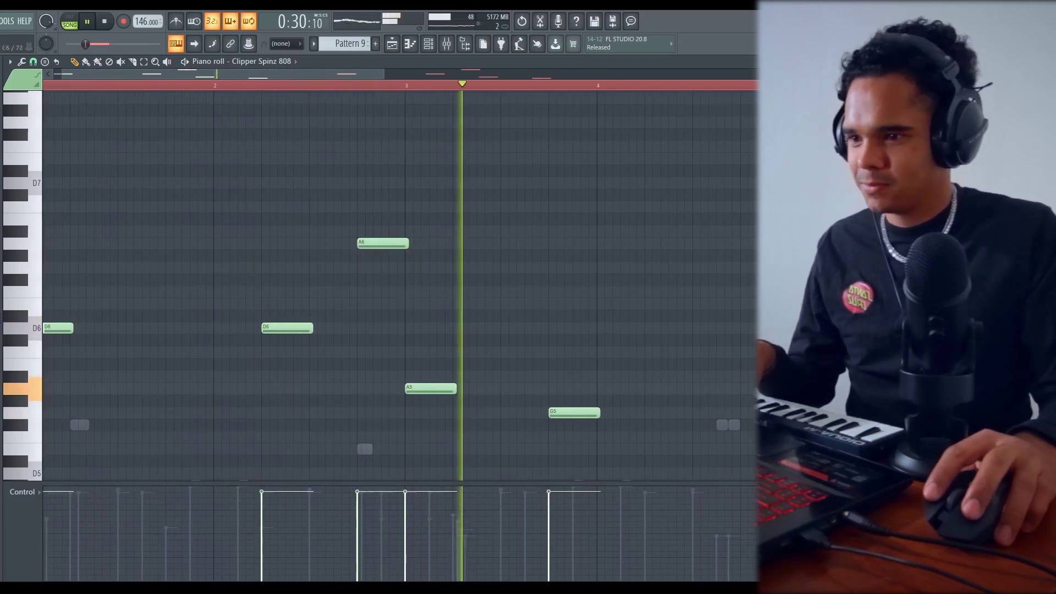
pyautogui.moveTo(386, 78); pyautogui.dragTo(697, 80)
pyautogui.keyDown('ctrl'); pyautogui.scroll(3, 401, 399); pyautogui.keyUp('ctrl')
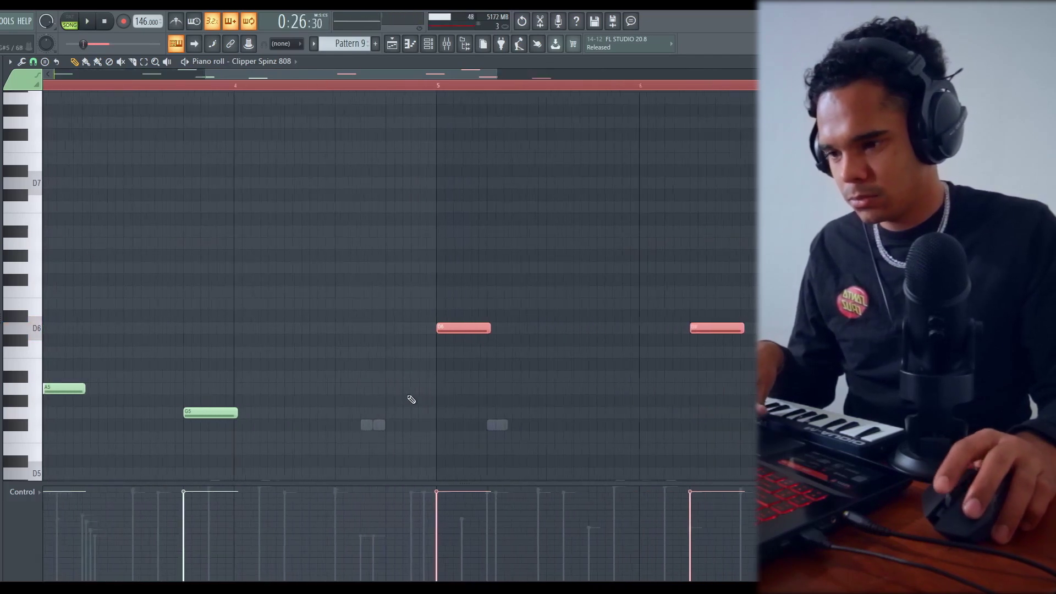
pyautogui.press('space')
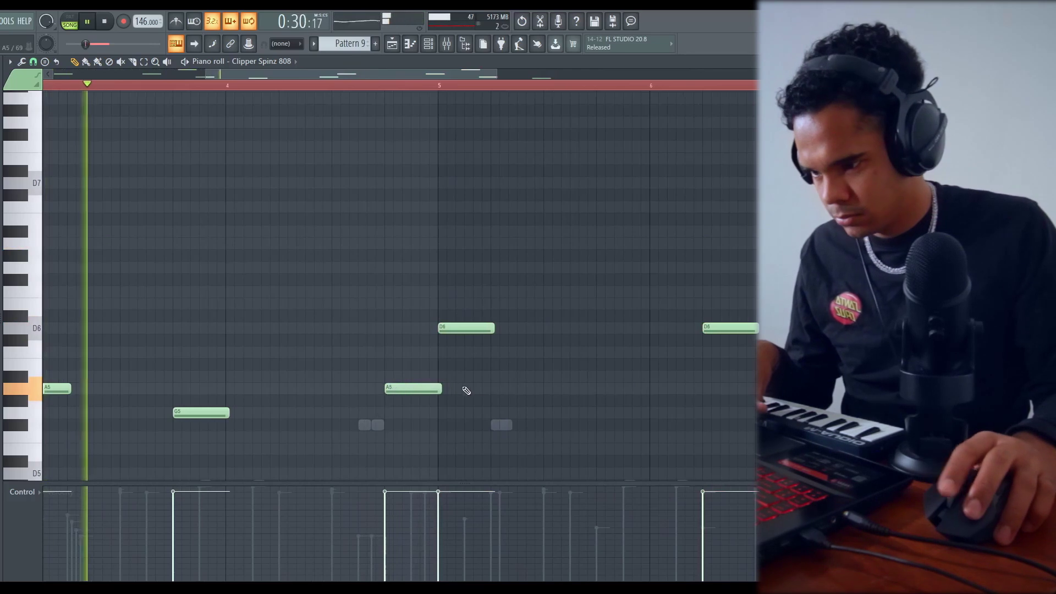
# Add A5 808 notes in the middle of bar 7 and near the end of bar 8, and lower the D6 and A6 notes one octave
pyautogui.keyDown('ctrl'); pyautogui.scroll(-3, 466, 391); pyautogui.keyUp('ctrl')
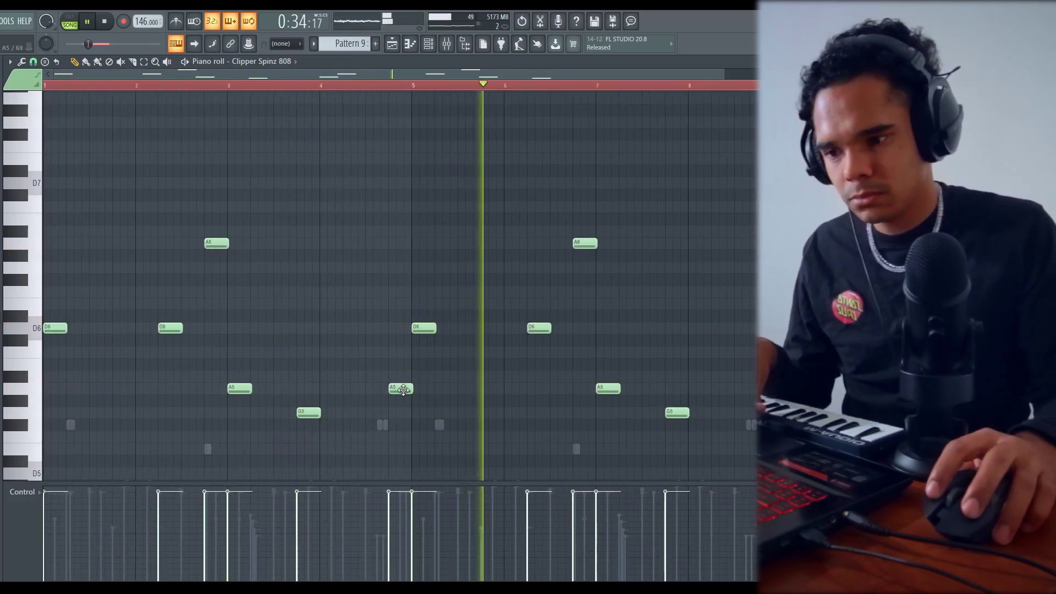
pyautogui.keyDown('ctrl'); pyautogui.scroll(-2, 519, 382); pyautogui.keyUp('ctrl')
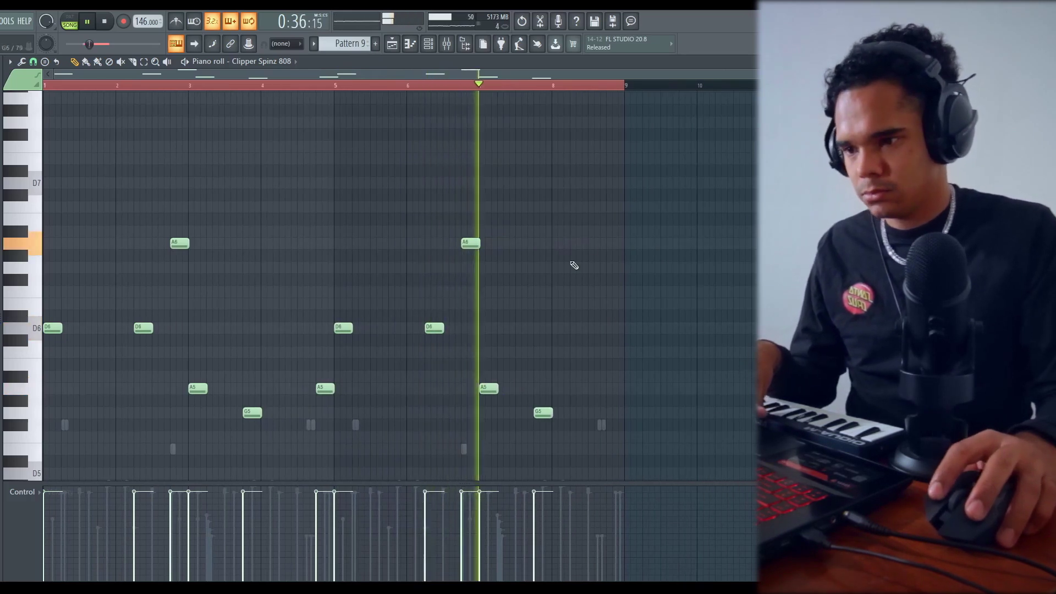
pyautogui.keyDown('ctrl'); pyautogui.scroll(2, 484, 423); pyautogui.keyUp('ctrl')
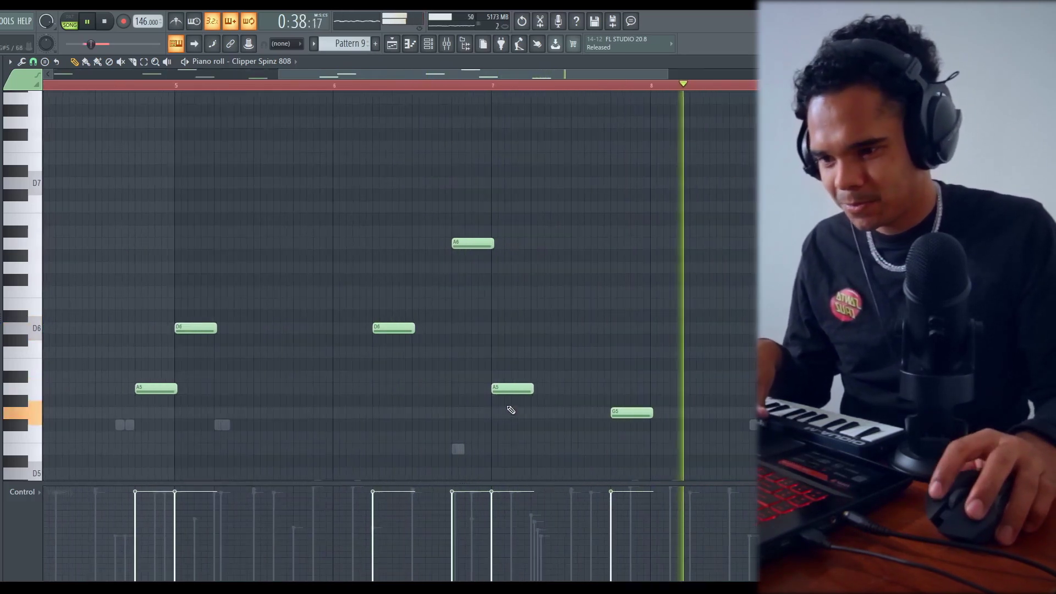
pyautogui.click(546, 387)
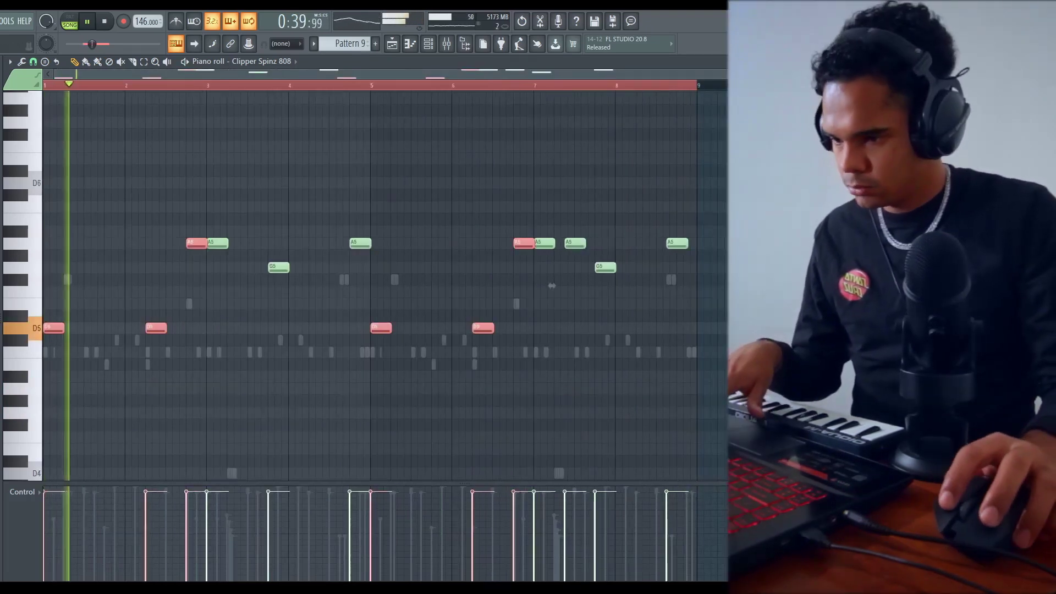
pyautogui.keyDown('ctrl'); pyautogui.click(537, 478); pyautogui.keyUp('ctrl')
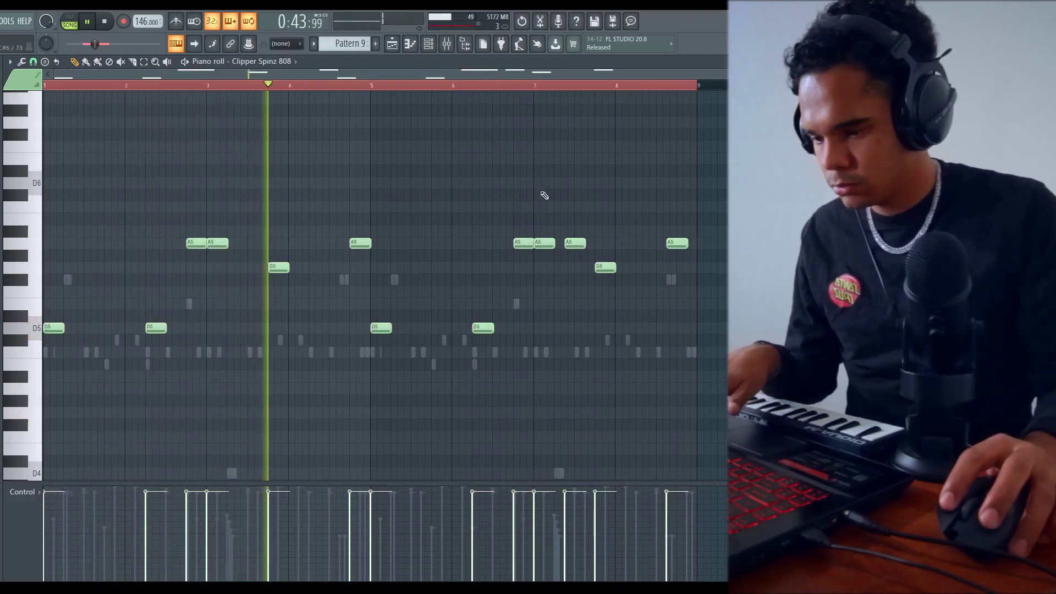
pyautogui.hotkey('ctrl', 'a')
# Add the Drip Snare sample as a new channel and place three C5 hits in the second half of bar 8
pyautogui.click(476, 48)
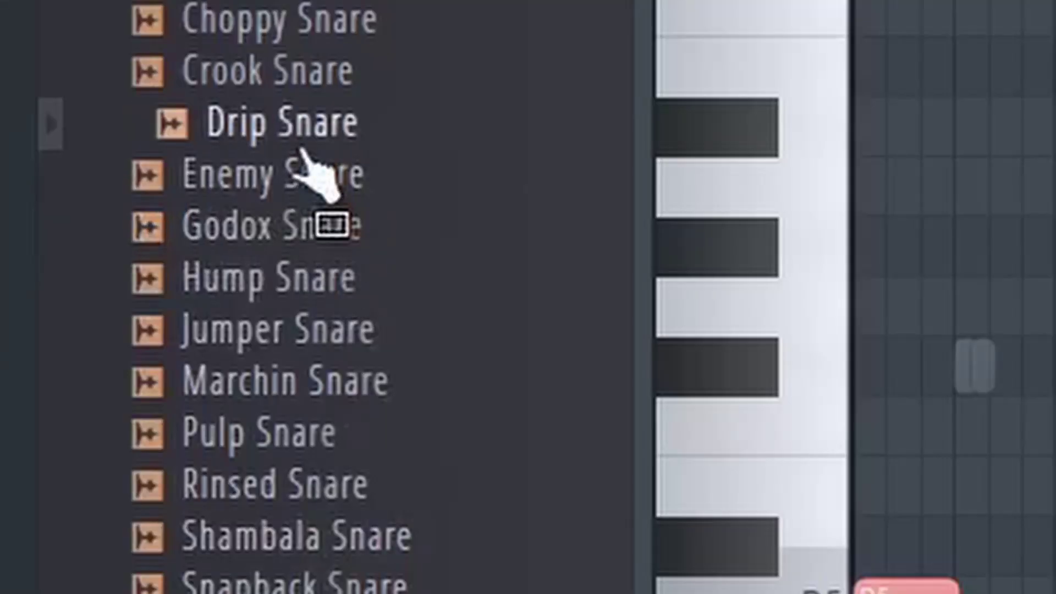
pyautogui.moveTo(303, 149); pyautogui.dragTo(332, 199)
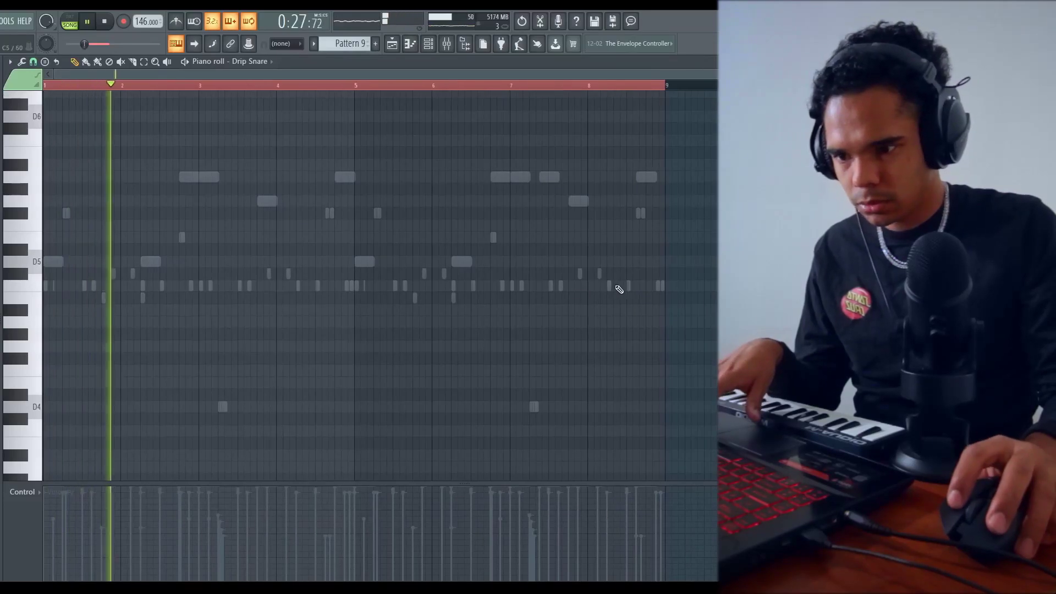
pyautogui.click(619, 287)
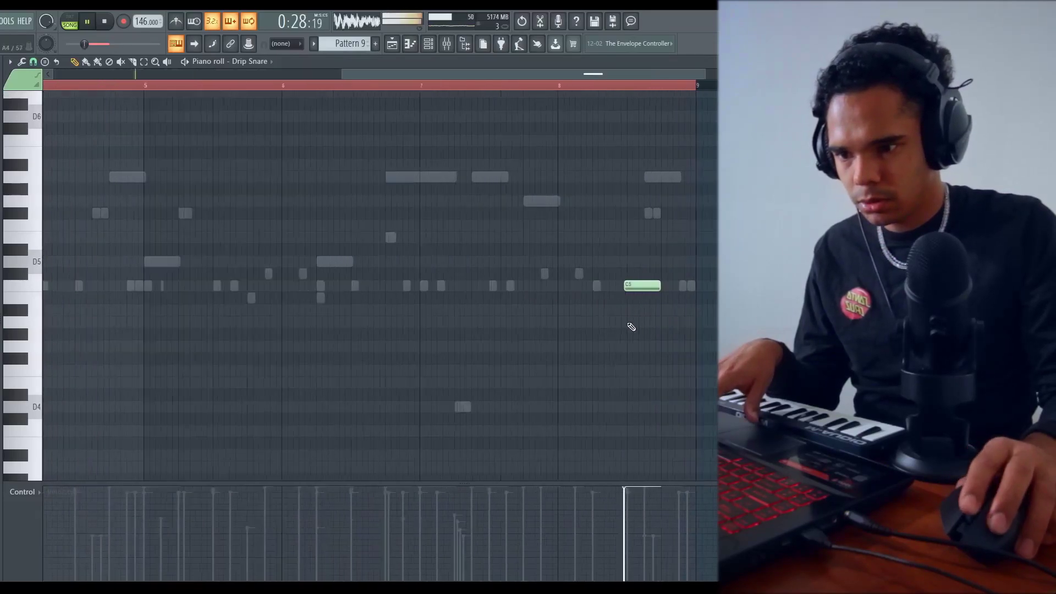
pyautogui.scroll(4, 627, 297)
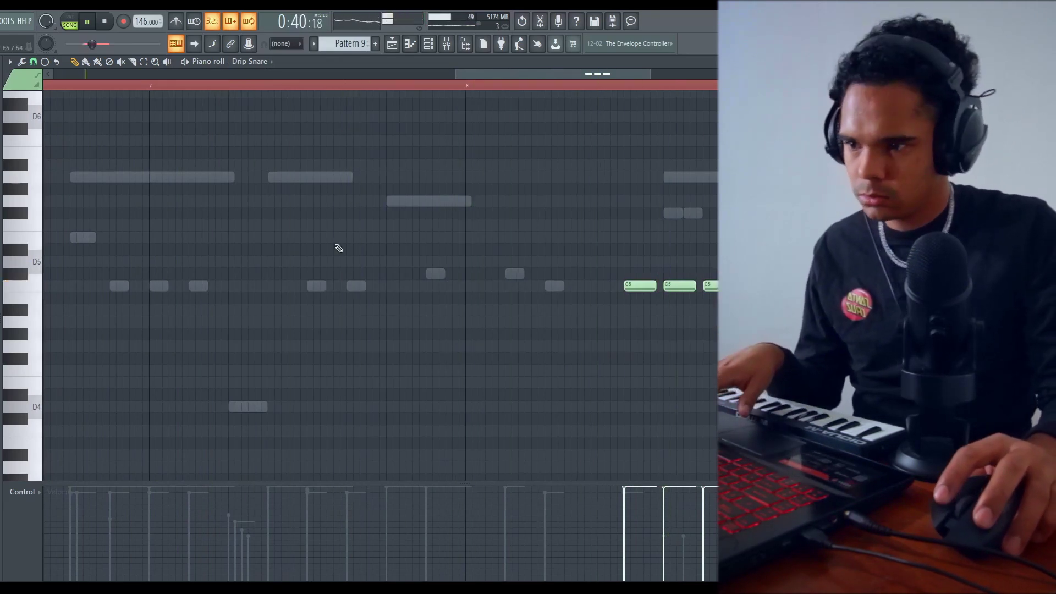
# Audition the ATS - Vibez [crash] sample, add it as a new channel and place a hit on the first step
pyautogui.keyDown('ctrl'); pyautogui.scroll(-5, 339, 248); pyautogui.keyUp('ctrl')
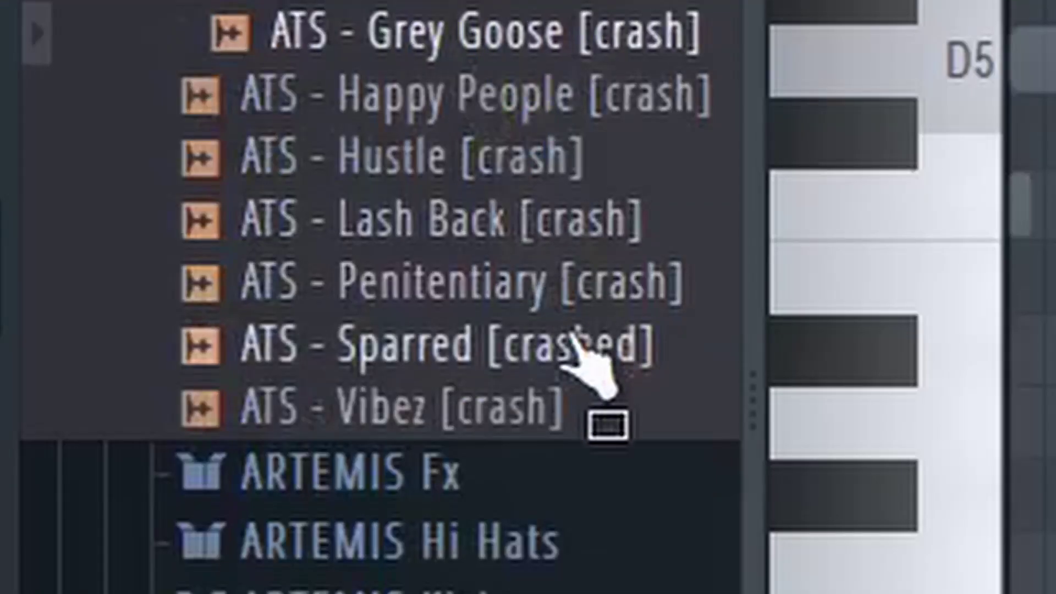
pyautogui.click(539, 408)
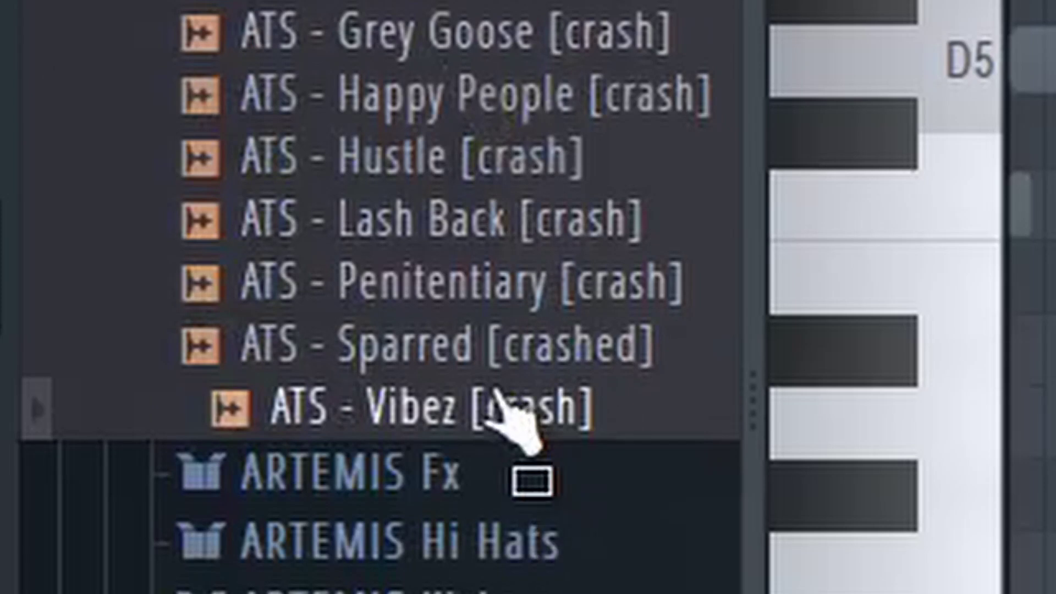
pyautogui.moveTo(496, 392); pyautogui.dragTo(287, 328)
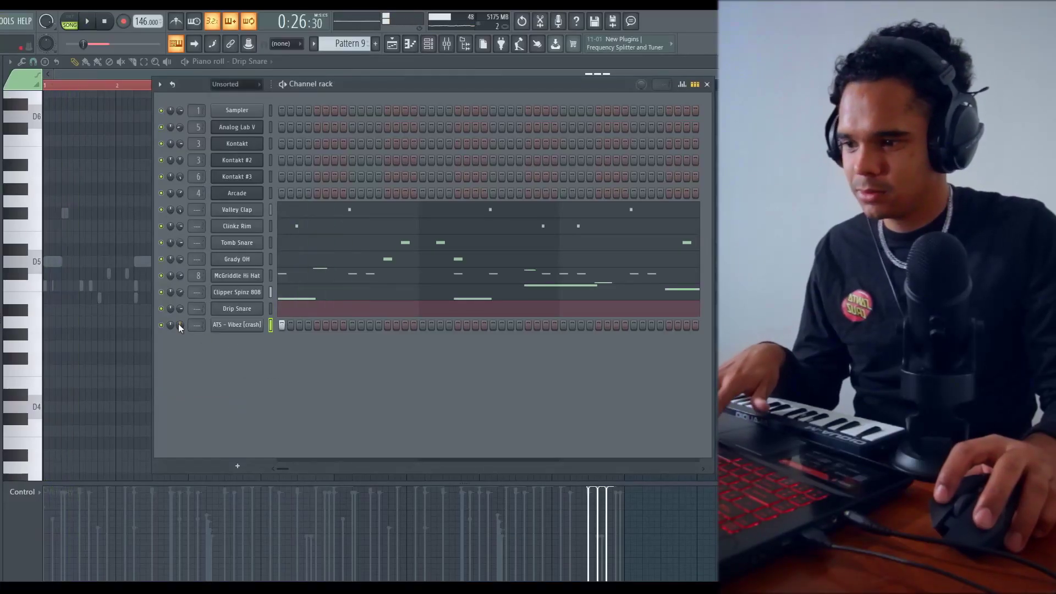